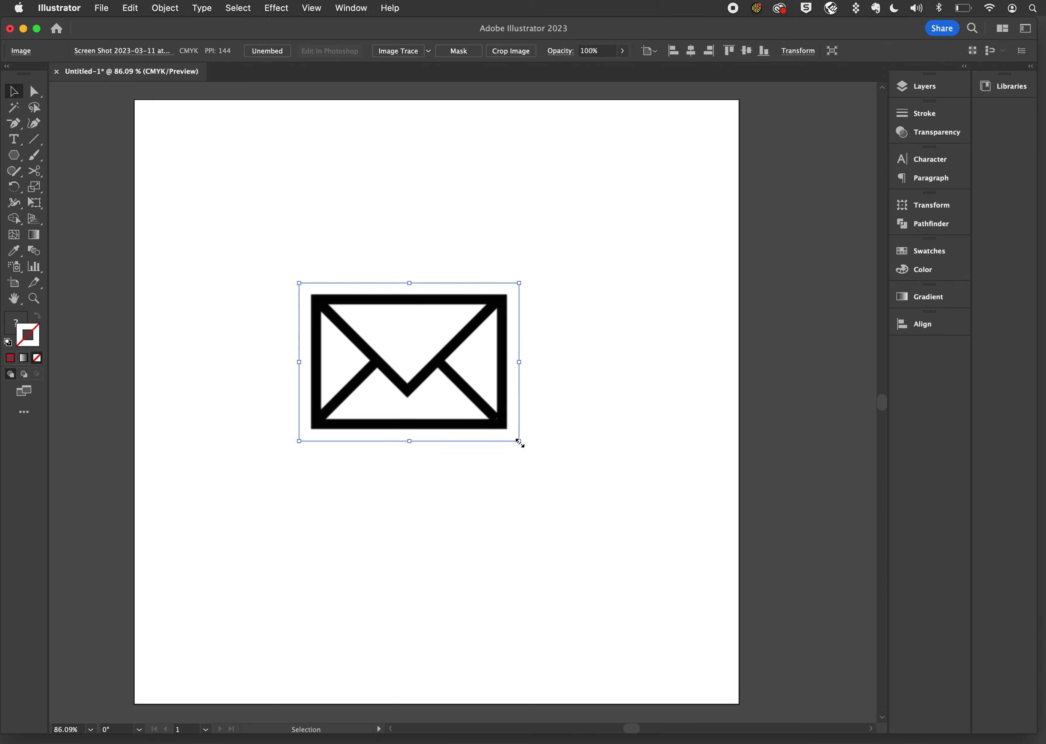
Step: Enlarge the envelope image around the middle of the artboard and lock it in place
{"action": "left_click_drag", "start_coordinate": [518, 444], "coordinate": [674, 602]}
{"action": "left_click_drag", "start_coordinate": [637, 532], "coordinate": [587, 521]}
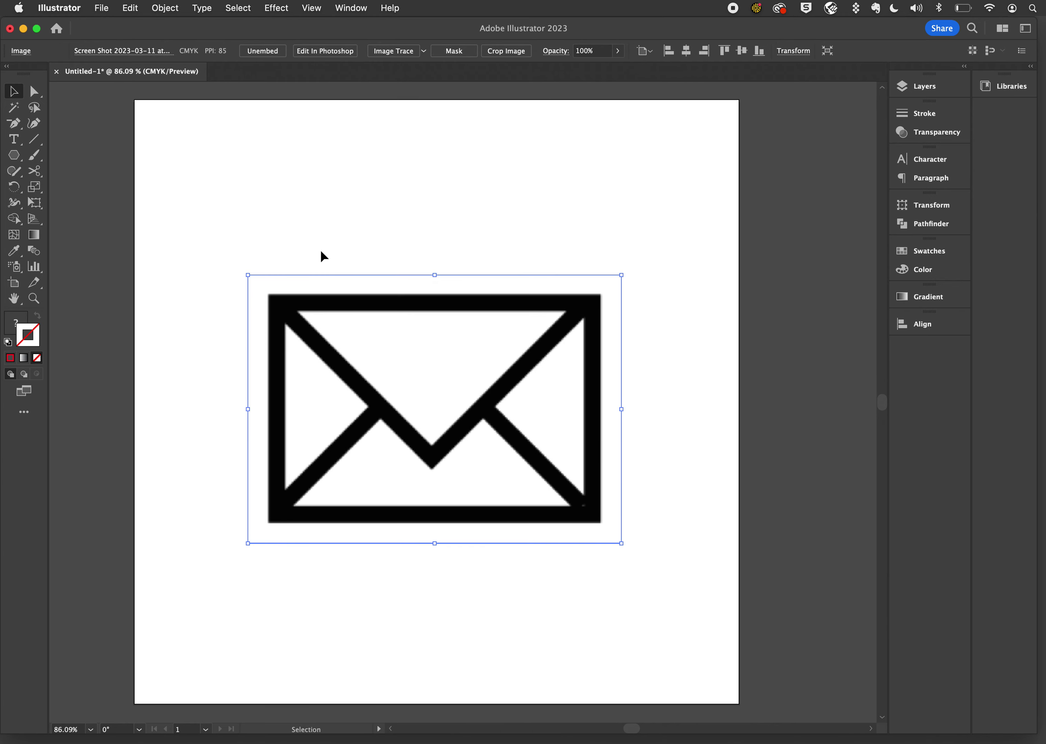
{"action": "left_click", "coordinate": [170, 8]}
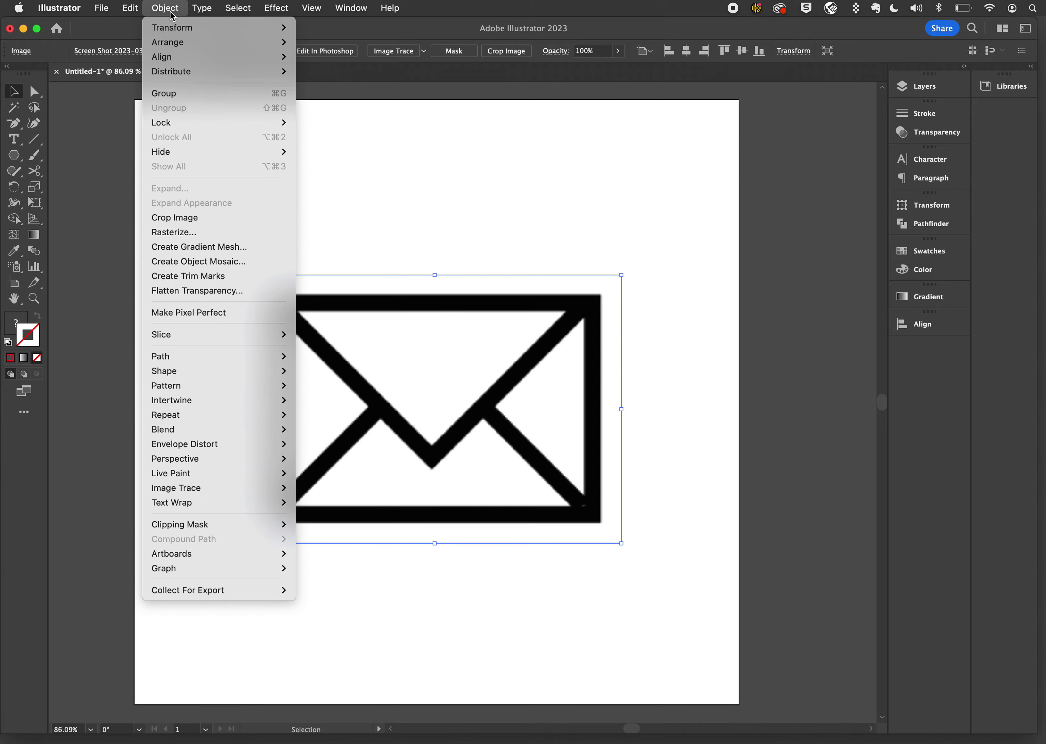
{"action": "mouse_move", "coordinate": [191, 123]}
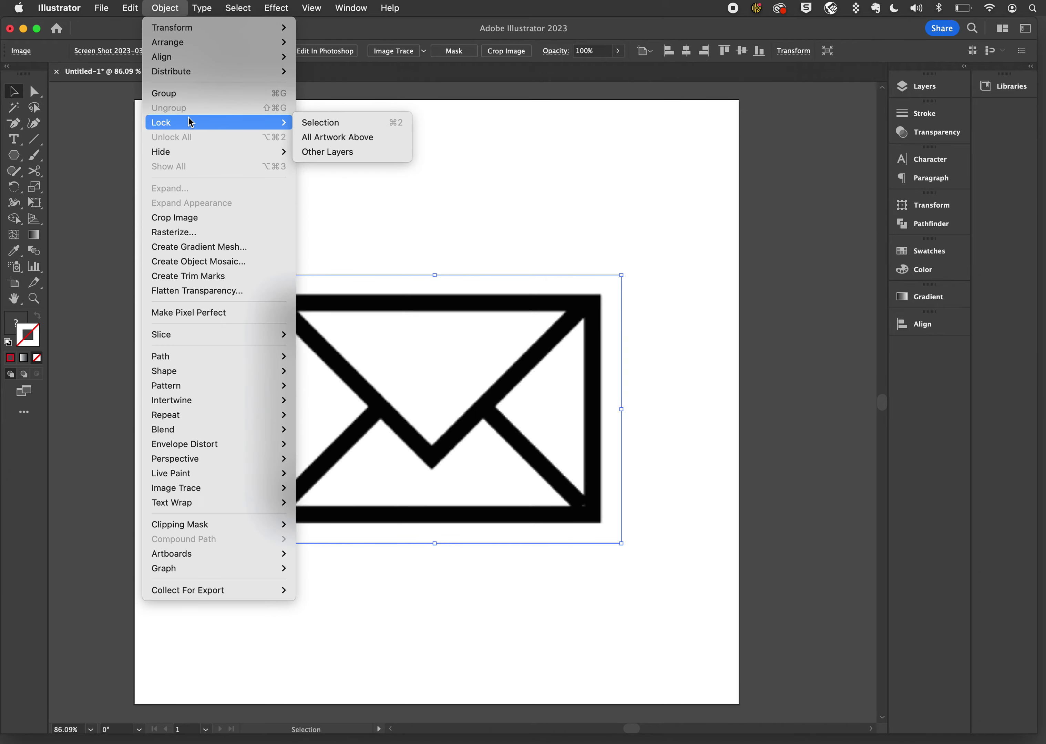
{"action": "left_click", "coordinate": [329, 127]}
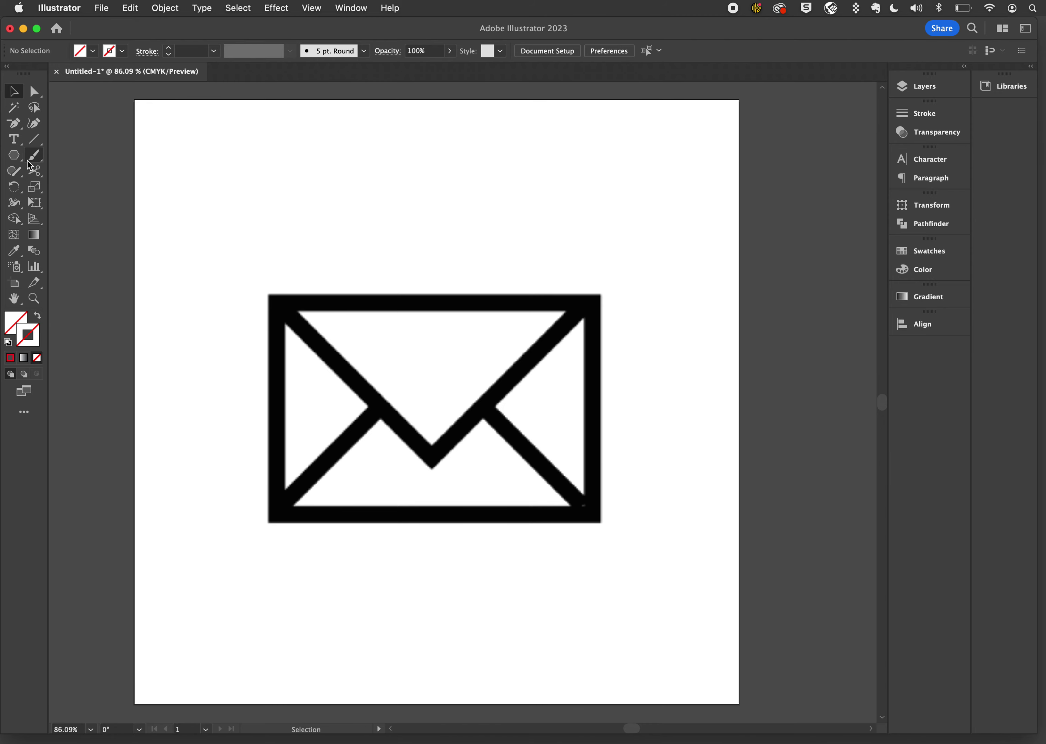
Step: Create a three-sided polygon with a 3 in radius near the artboard's upper-left corner
{"action": "left_click", "coordinate": [17, 160]}
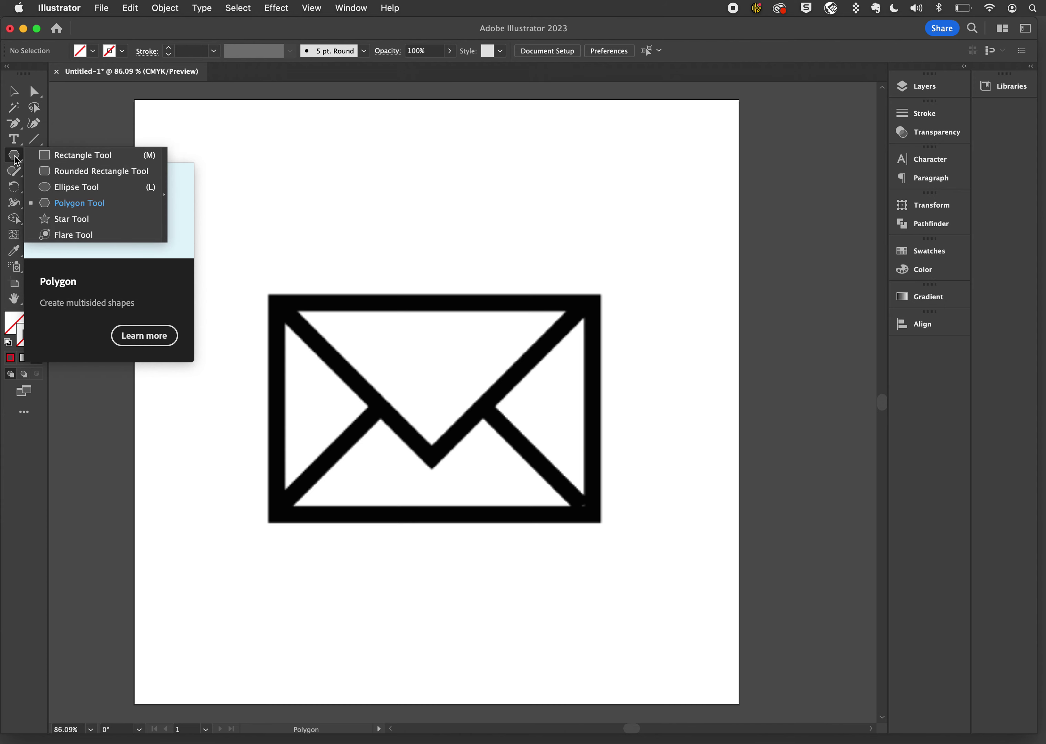
{"action": "left_click", "coordinate": [73, 210]}
{"action": "left_click", "coordinate": [211, 199]}
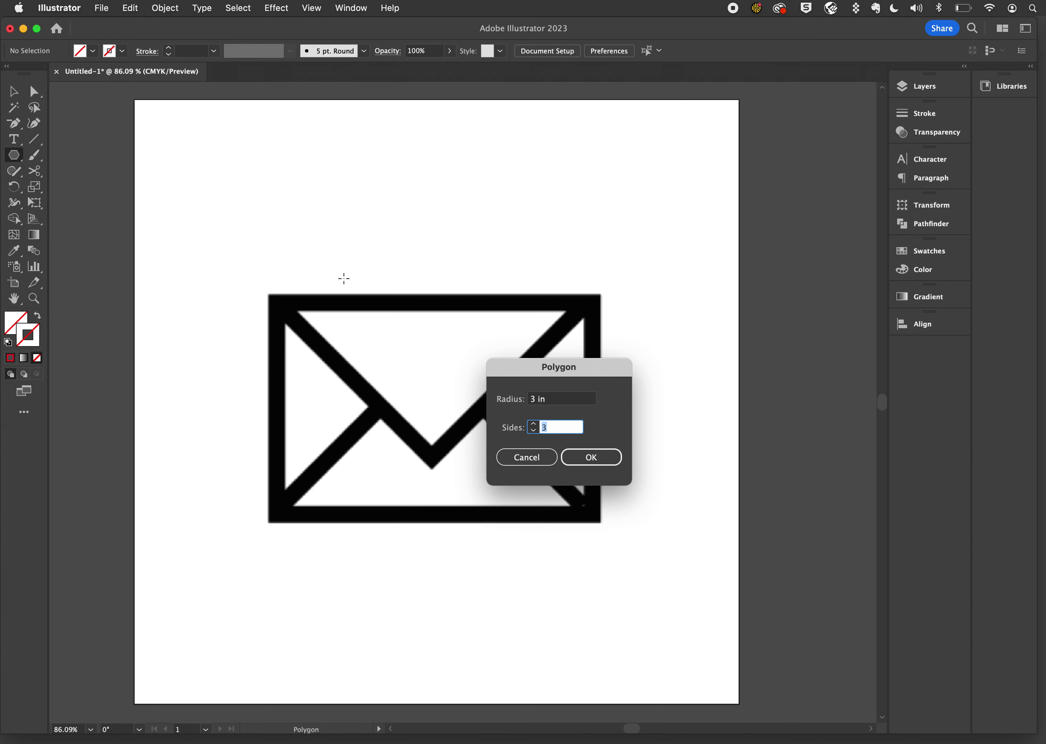
{"action": "left_click", "coordinate": [600, 455]}
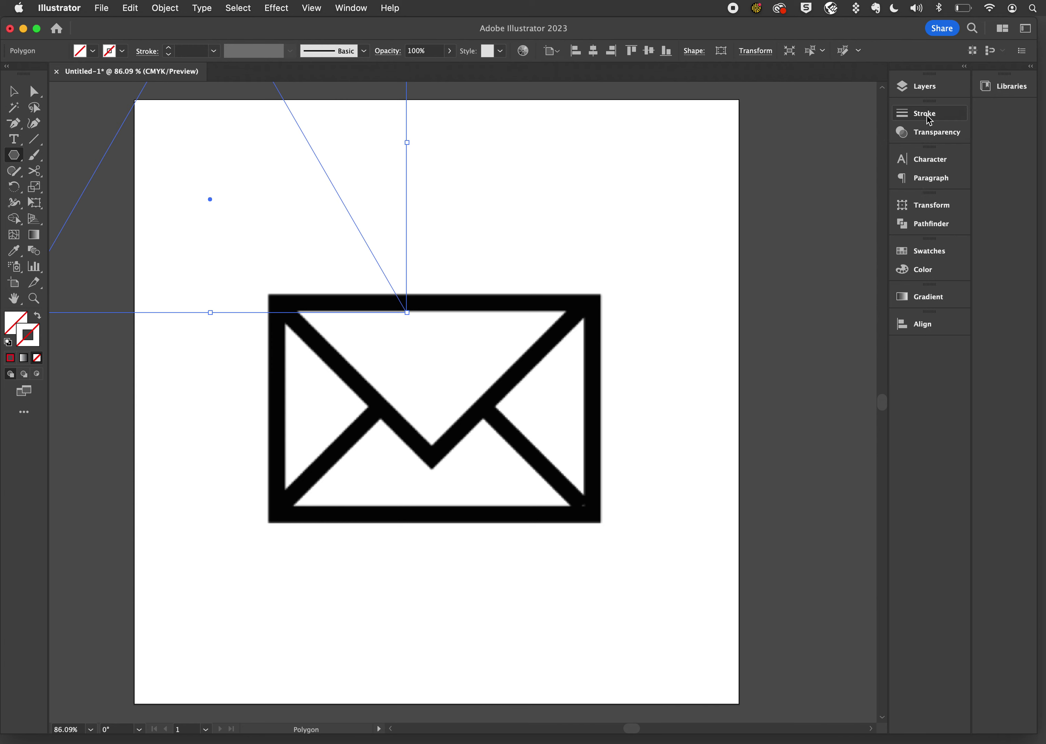
Step: Give the triangle a red stroke with a weight of 10 pt
{"action": "left_click", "coordinate": [922, 255]}
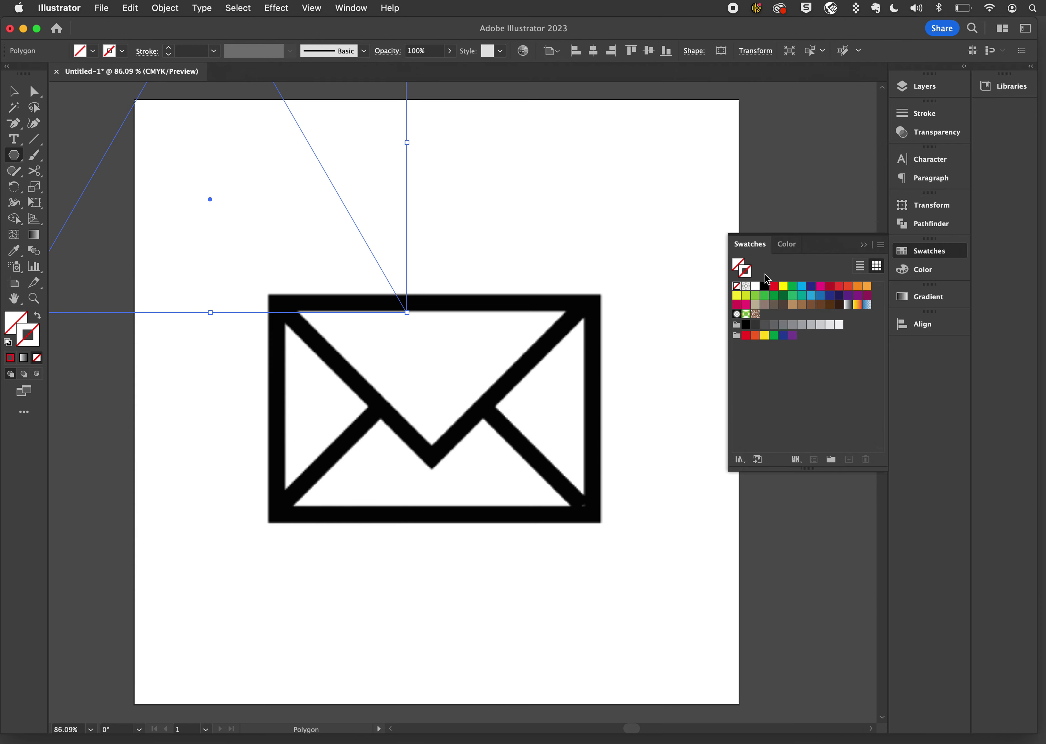
{"action": "left_click", "coordinate": [775, 287]}
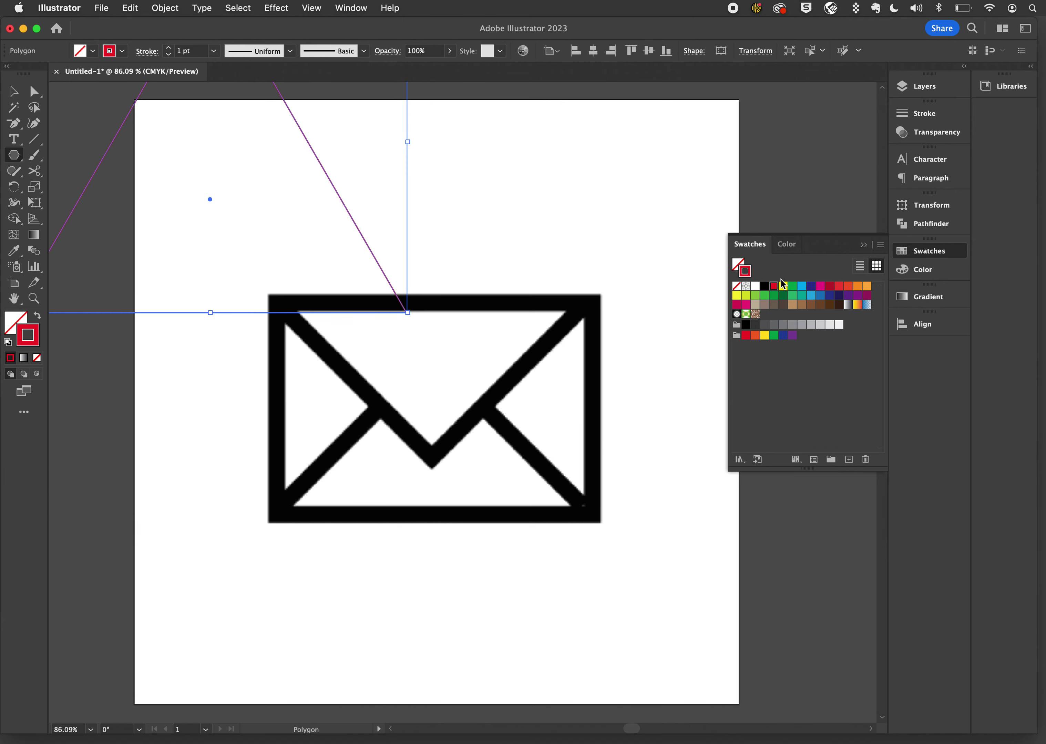
{"action": "left_click", "coordinate": [934, 113]}
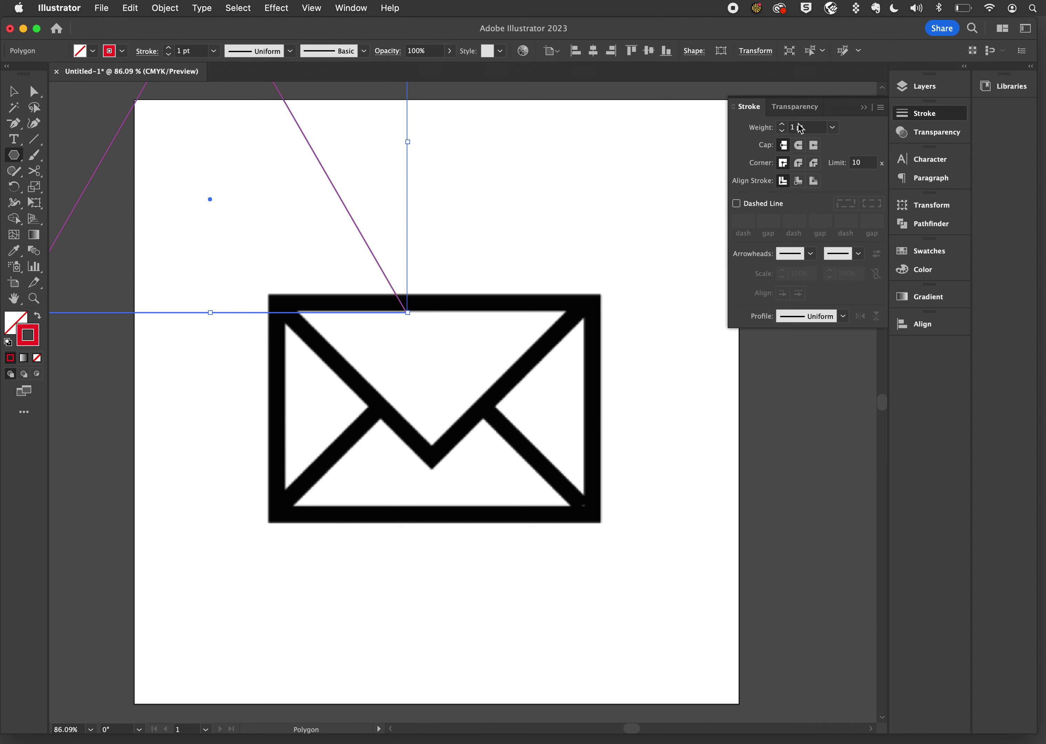
{"action": "left_click", "coordinate": [782, 124]}
{"action": "left_click", "coordinate": [782, 124]}
{"action": "left_click", "coordinate": [783, 124]}
{"action": "left_click", "coordinate": [783, 124]}
{"action": "left_click", "coordinate": [783, 124]}
{"action": "left_click", "coordinate": [782, 124]}
{"action": "left_click", "coordinate": [782, 124]}
{"action": "left_click", "coordinate": [782, 124]}
{"action": "left_click", "coordinate": [782, 124]}
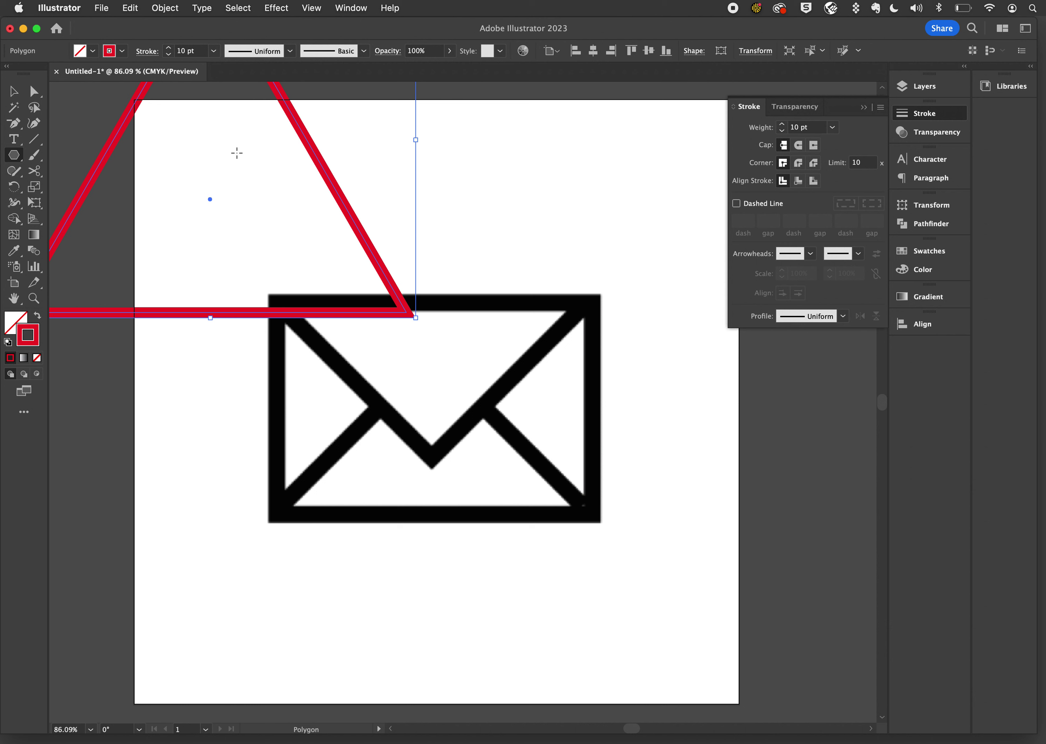
Step: Move the red triangle over the envelope image, with its apex centred above the flap
{"action": "left_click", "coordinate": [14, 91]}
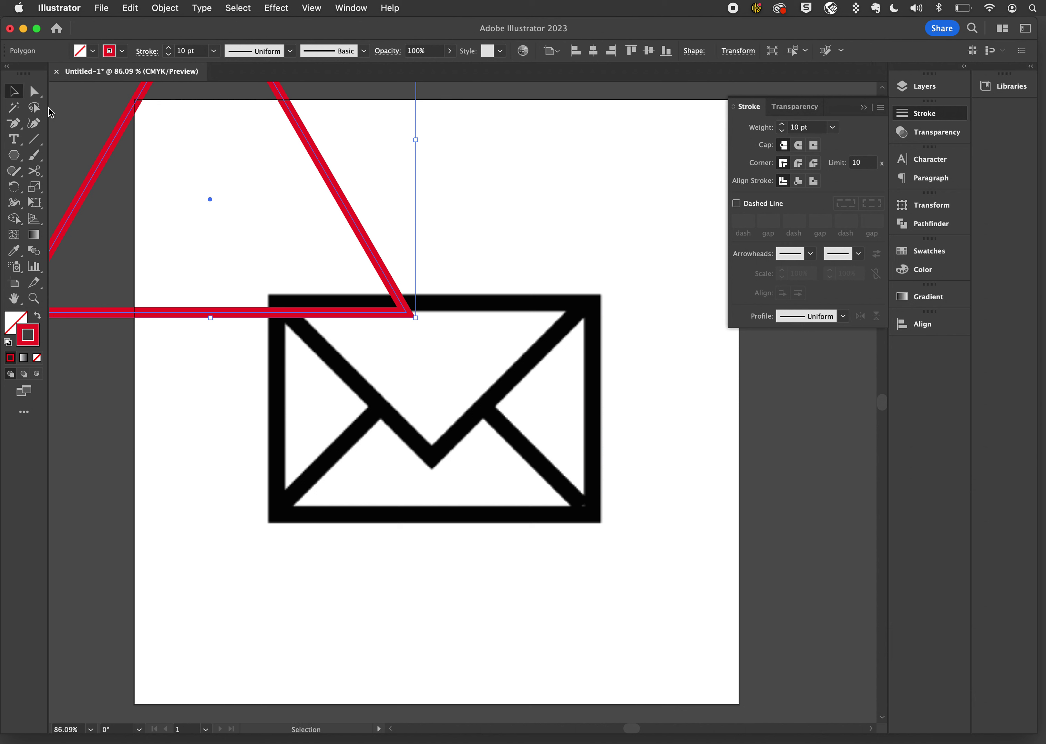
{"action": "left_click_drag", "start_coordinate": [109, 158], "coordinate": [327, 391]}
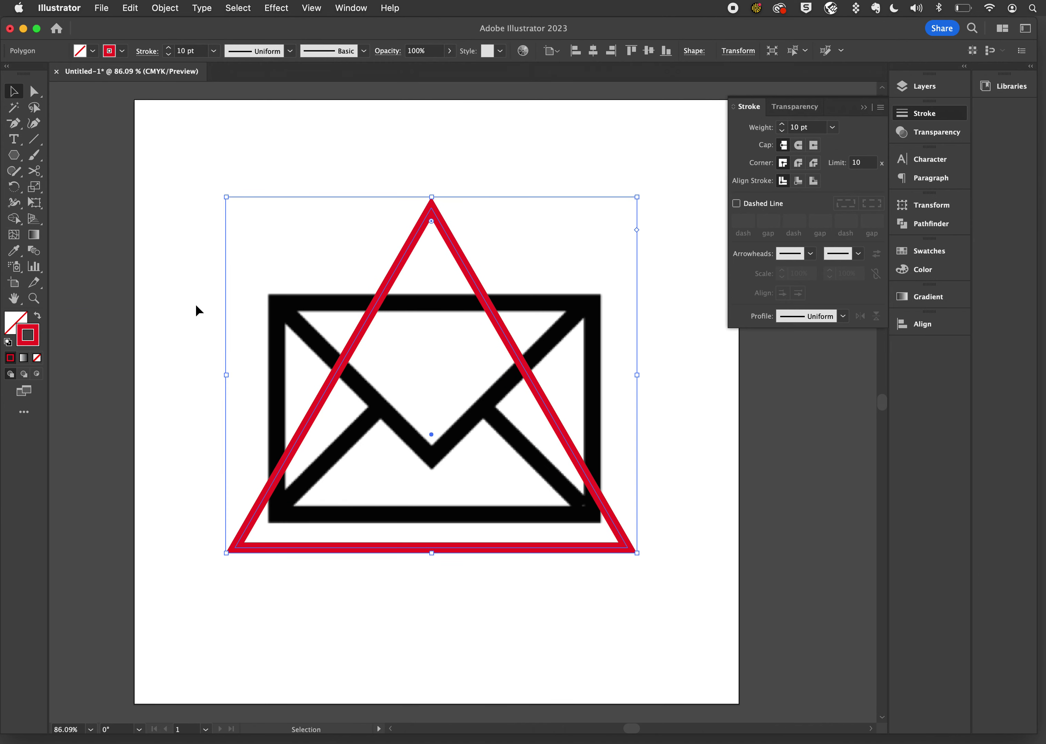
Step: Try to rotate the artwork by -180° with nothing selected
{"action": "left_click", "coordinate": [14, 174]}
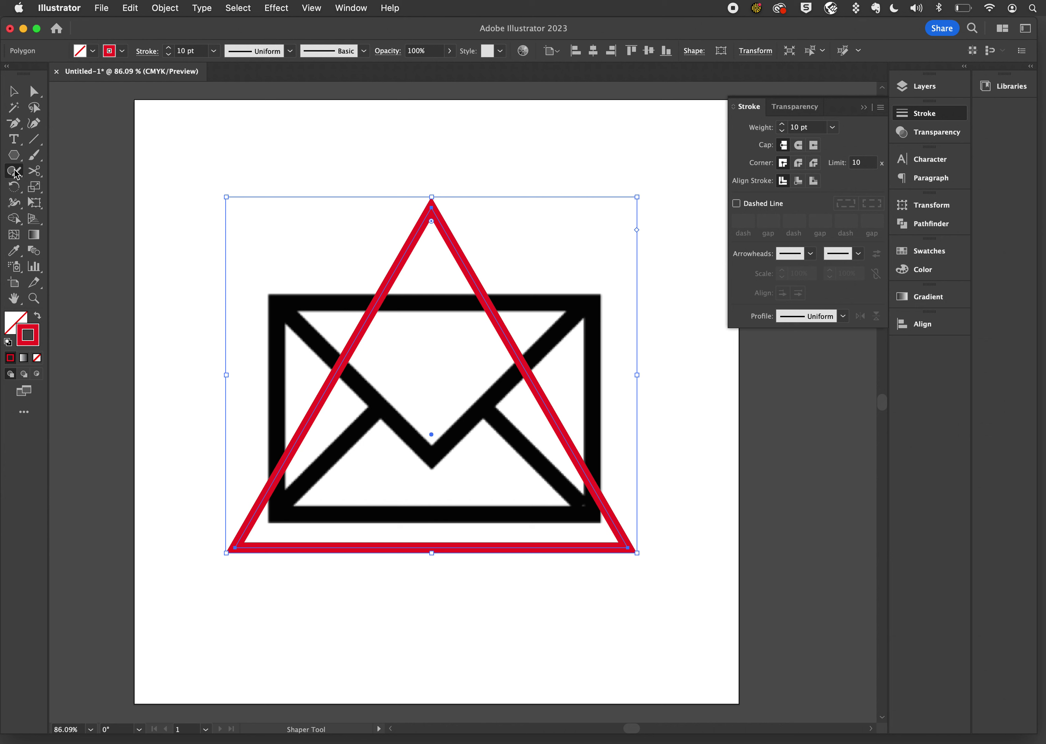
{"action": "double_click", "coordinate": [14, 188]}
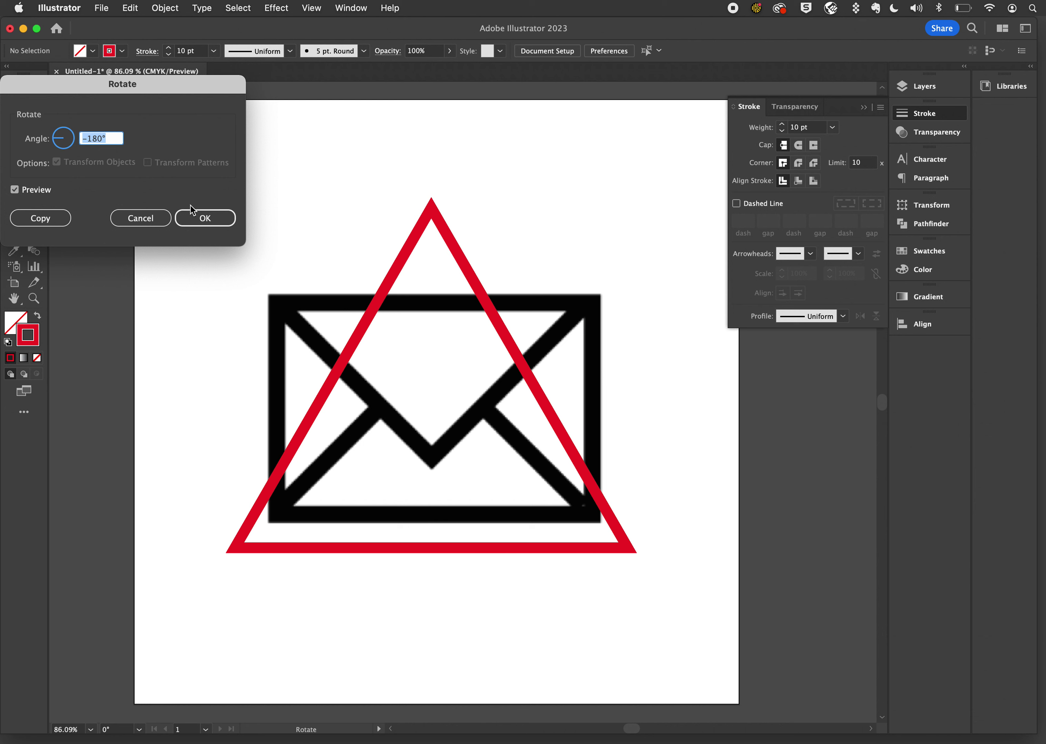
{"action": "left_click", "coordinate": [216, 219]}
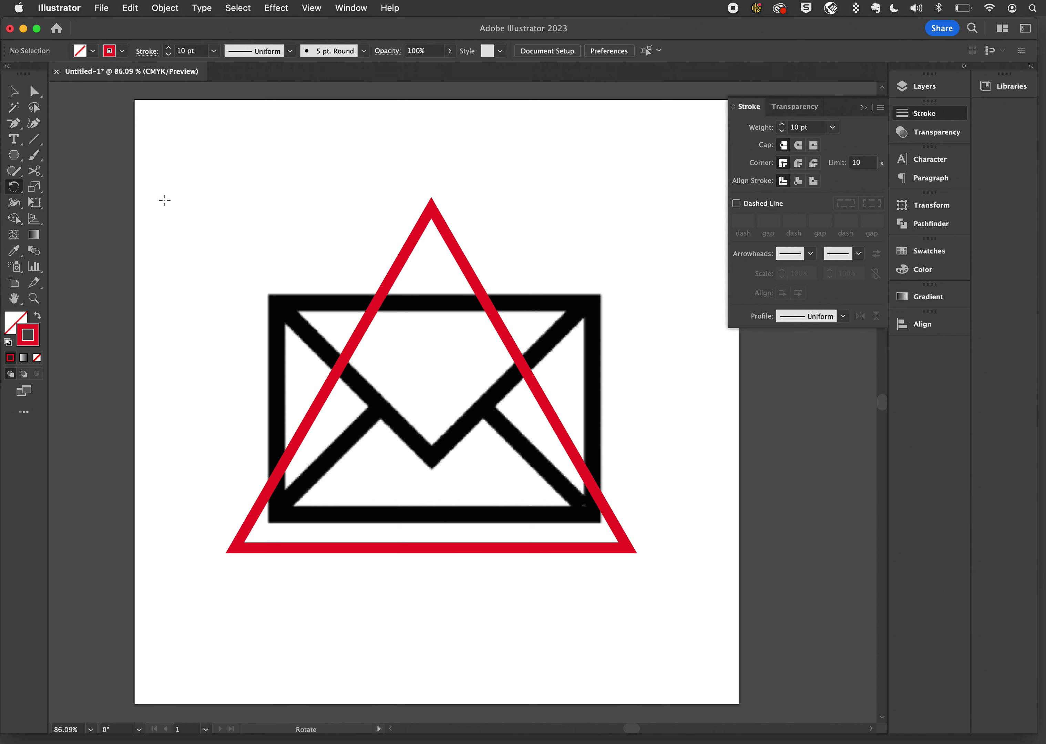
Step: Select the red triangle and rotate it by -180° so it points downward
{"action": "left_click", "coordinate": [20, 94]}
{"action": "left_click", "coordinate": [396, 271]}
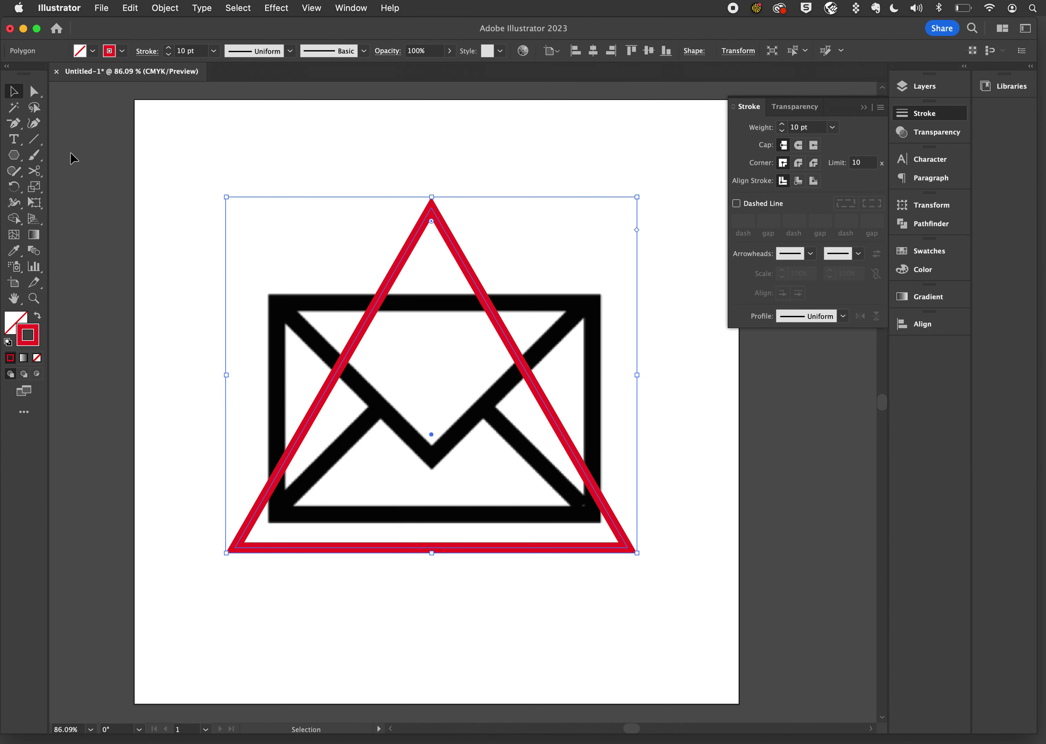
{"action": "double_click", "coordinate": [15, 189]}
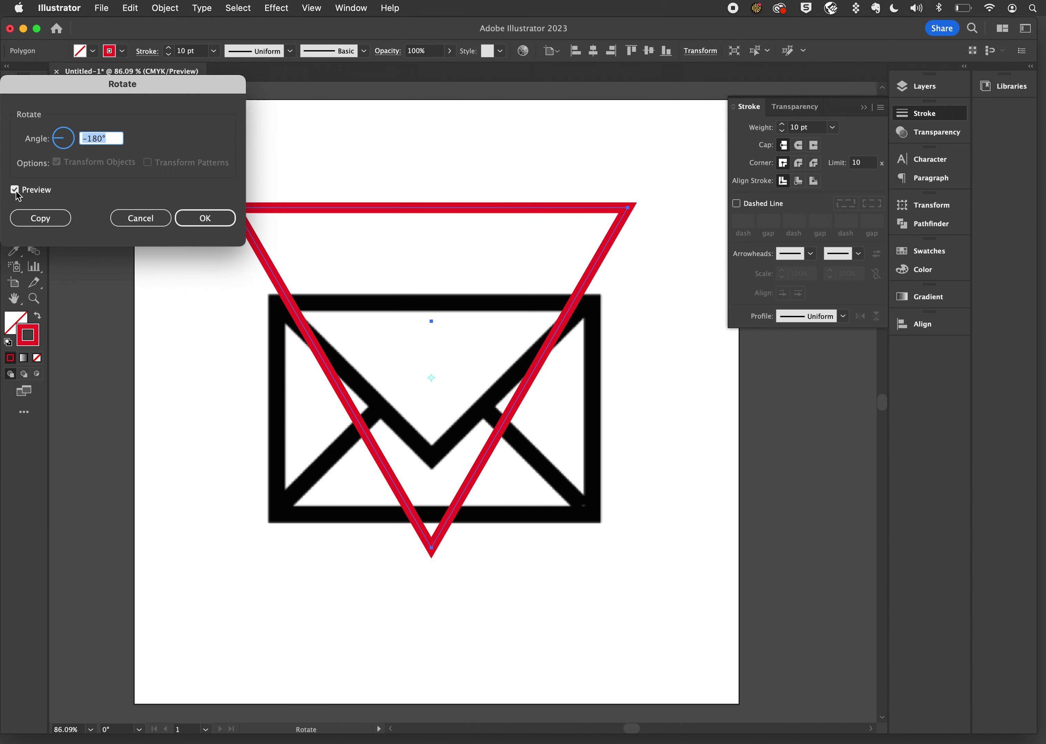
{"action": "left_click", "coordinate": [226, 217]}
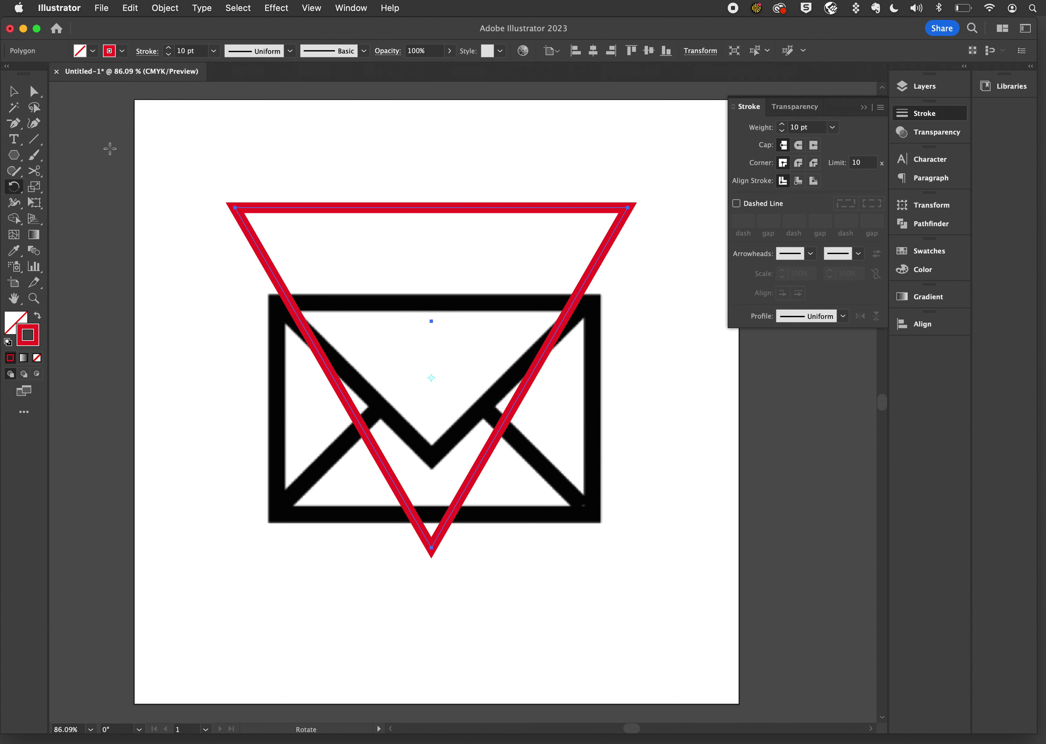
Step: Reduce the triangle's height and width so its slanted sides follow the V of the envelope flap
{"action": "left_click", "coordinate": [14, 93]}
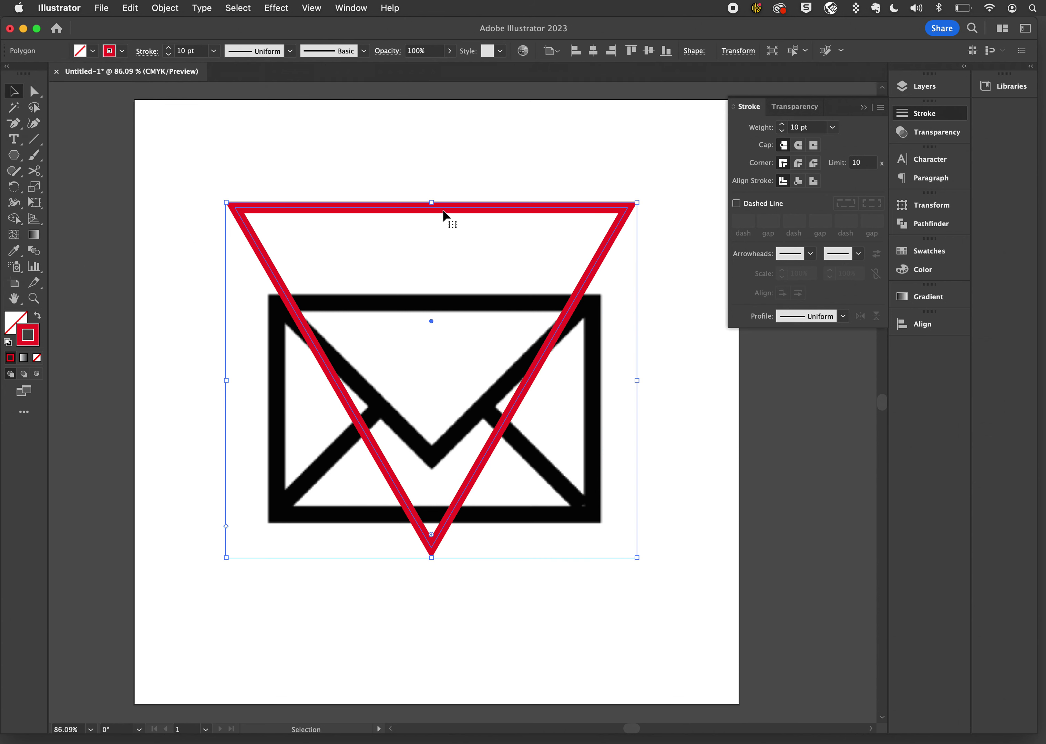
{"action": "left_click_drag", "start_coordinate": [432, 202], "coordinate": [432, 266]}
{"action": "left_click_drag", "start_coordinate": [433, 559], "coordinate": [438, 464]}
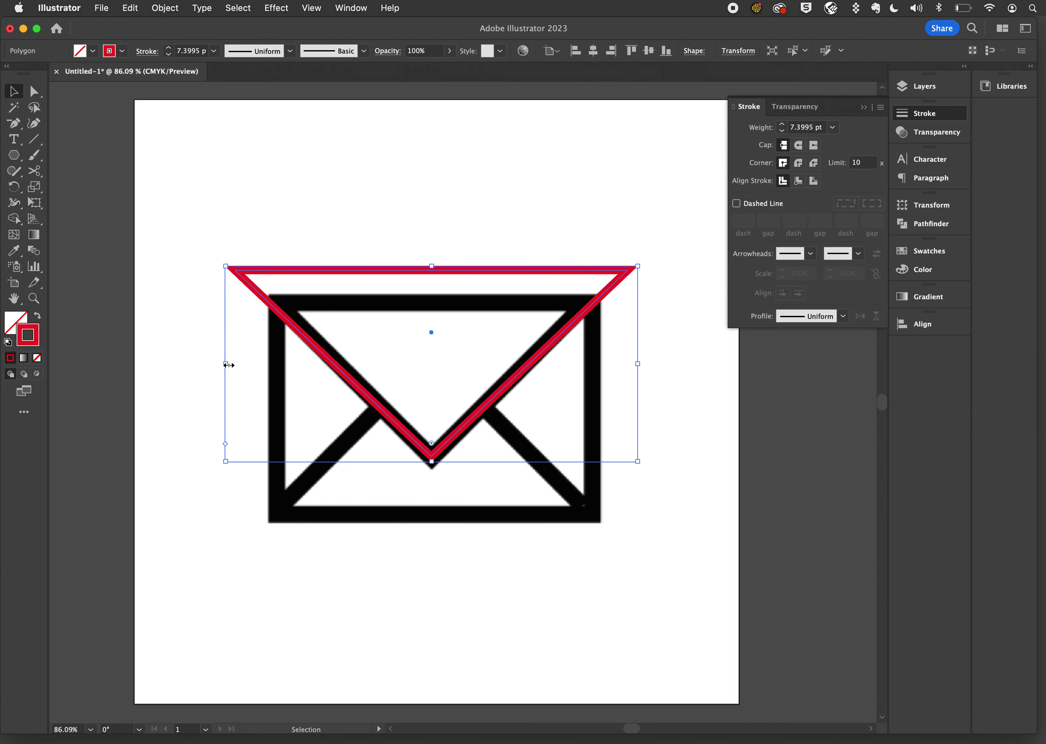
{"action": "left_click_drag", "start_coordinate": [226, 364], "coordinate": [232, 366]}
{"action": "left_click_drag", "start_coordinate": [635, 365], "coordinate": [632, 364]}
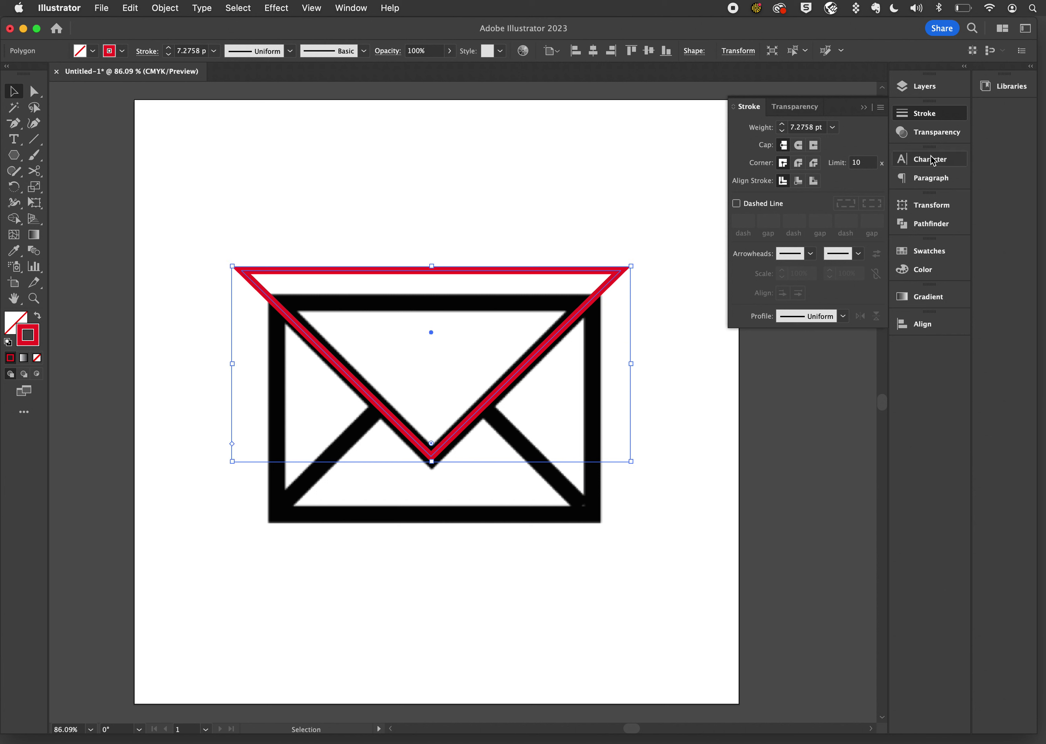
Step: Raise the triangle's stroke weight to 15 pt
{"action": "left_click", "coordinate": [924, 115]}
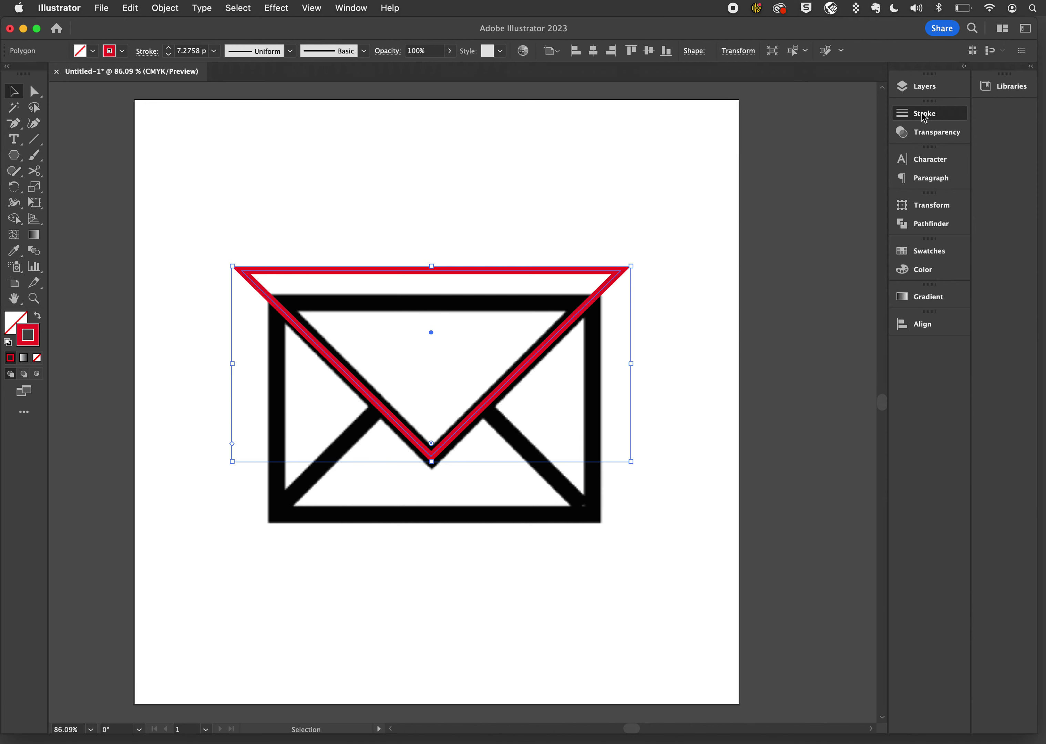
{"action": "left_click", "coordinate": [924, 116]}
{"action": "left_click", "coordinate": [783, 125]}
{"action": "left_click", "coordinate": [783, 125]}
{"action": "left_click", "coordinate": [783, 125]}
{"action": "left_click", "coordinate": [782, 125]}
{"action": "left_click", "coordinate": [783, 125]}
{"action": "left_click", "coordinate": [783, 125]}
{"action": "left_click", "coordinate": [783, 125]}
{"action": "left_click", "coordinate": [782, 125]}
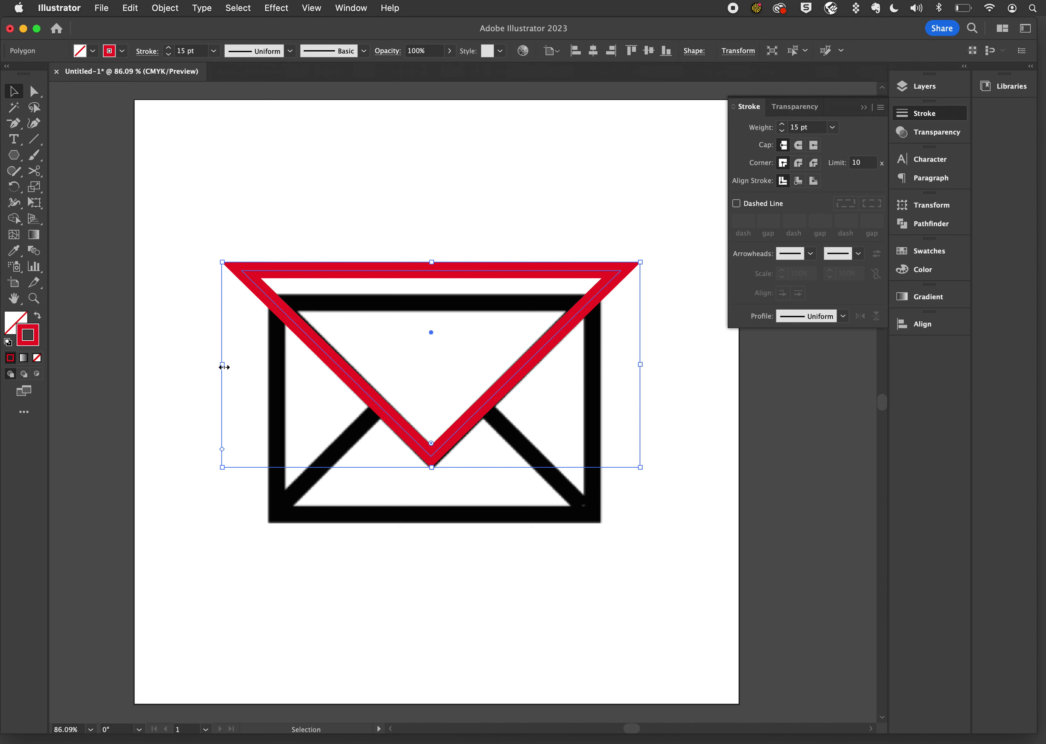
Step: Fine-tune the triangle's width against the envelope flap and set its stroke weight to 18 pt
{"action": "left_click_drag", "start_coordinate": [222, 364], "coordinate": [224, 366]}
{"action": "left_click_drag", "start_coordinate": [641, 364], "coordinate": [641, 364]}
{"action": "left_click", "coordinate": [782, 125]}
{"action": "left_click", "coordinate": [781, 125]}
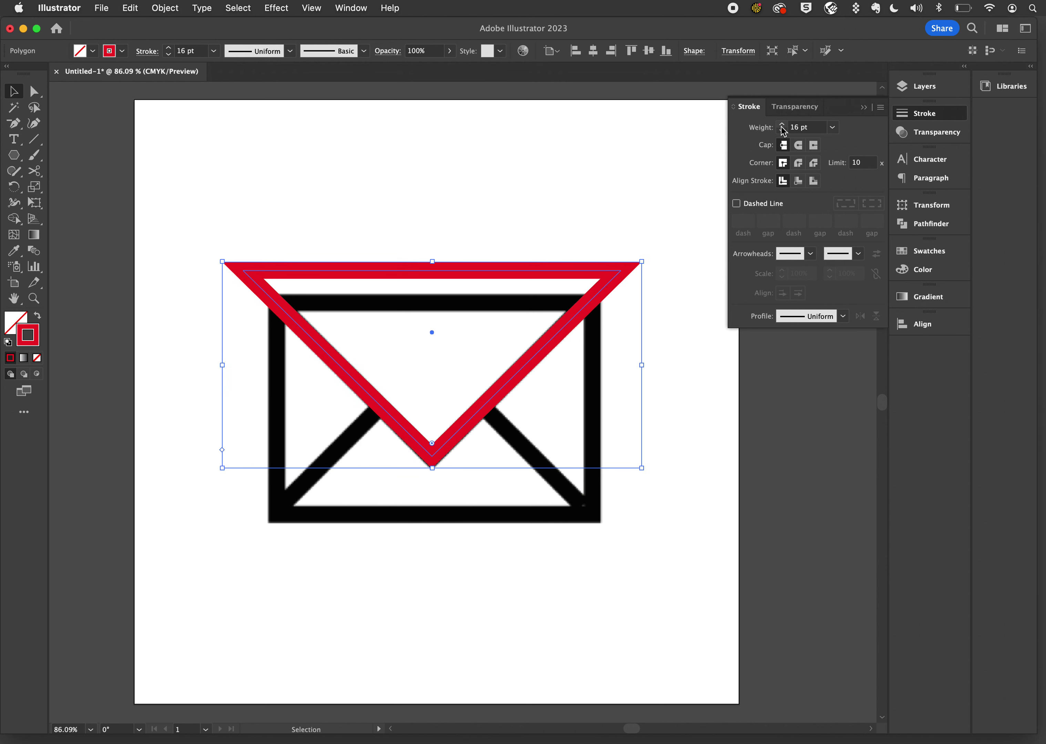
{"action": "left_click", "coordinate": [782, 125]}
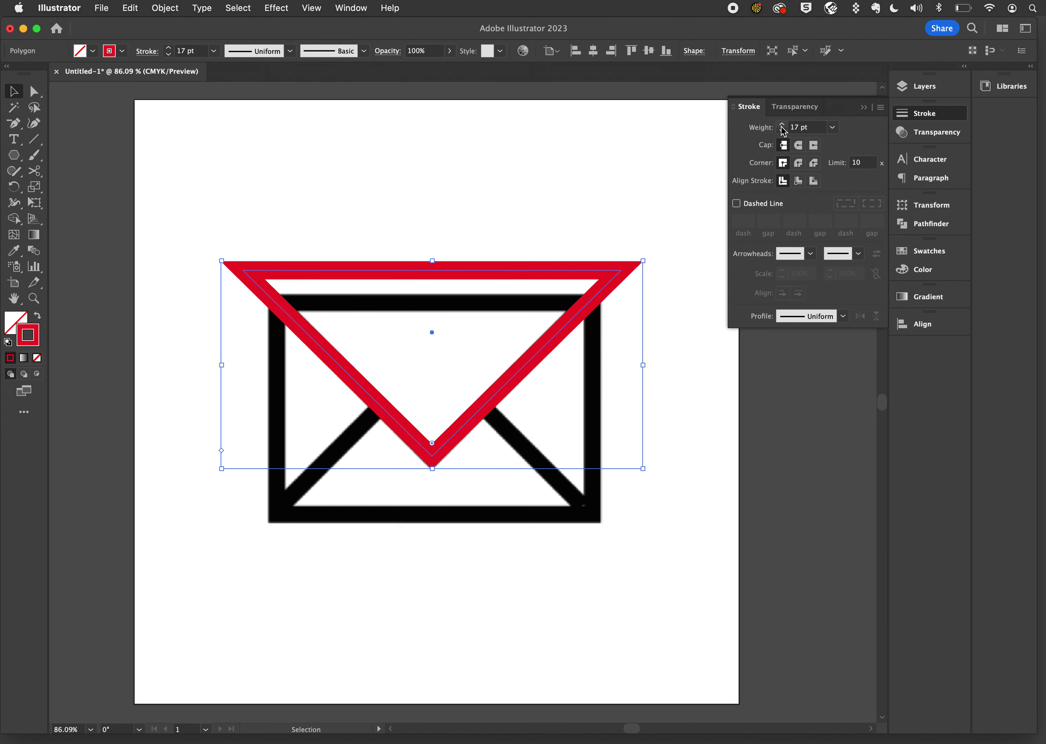
{"action": "left_click", "coordinate": [781, 125]}
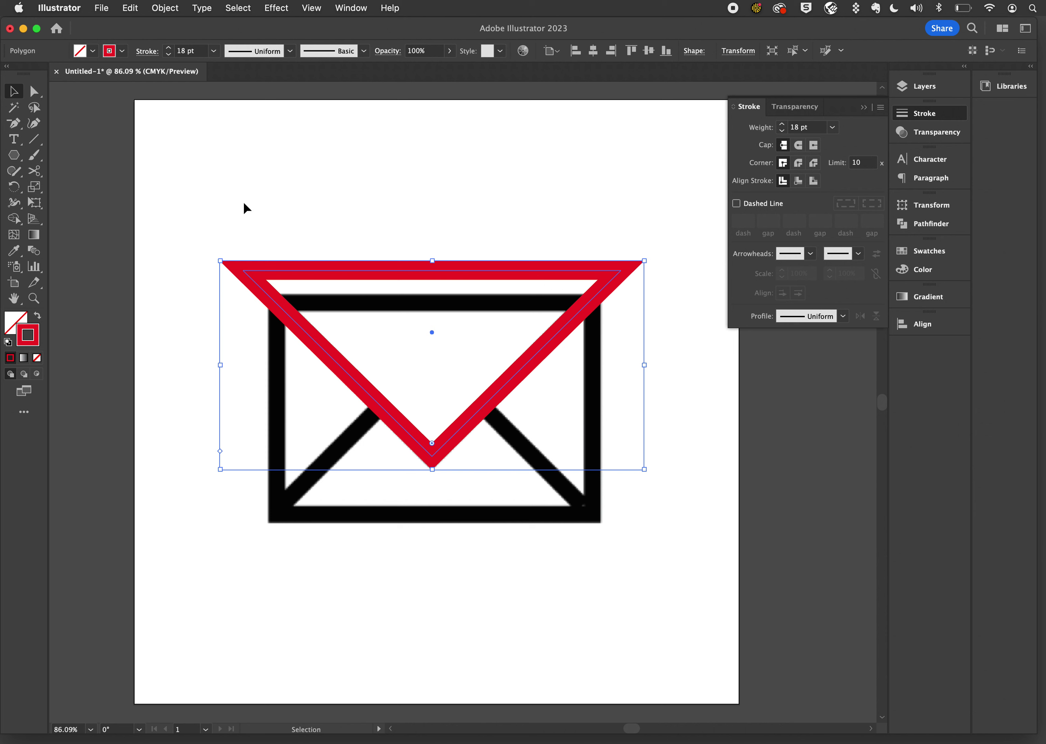
Step: Cut the triangle with Scissors at the envelope's two upper corners and delete the part above the flap's V
{"action": "left_click", "coordinate": [36, 176]}
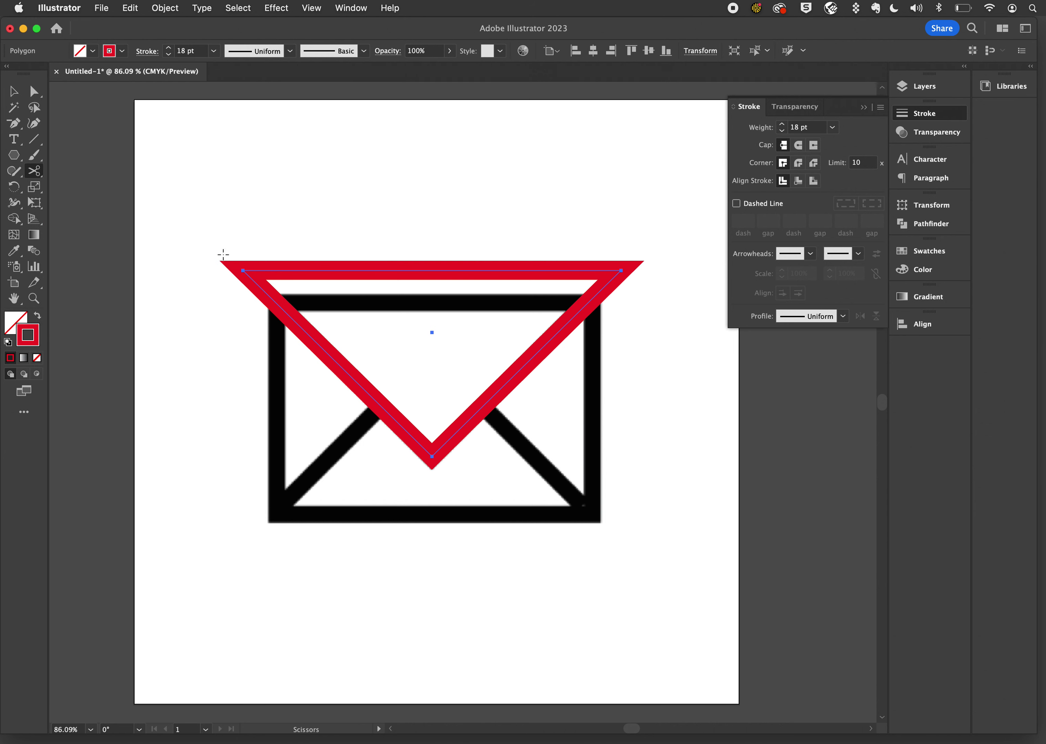
{"action": "left_click", "coordinate": [277, 304]}
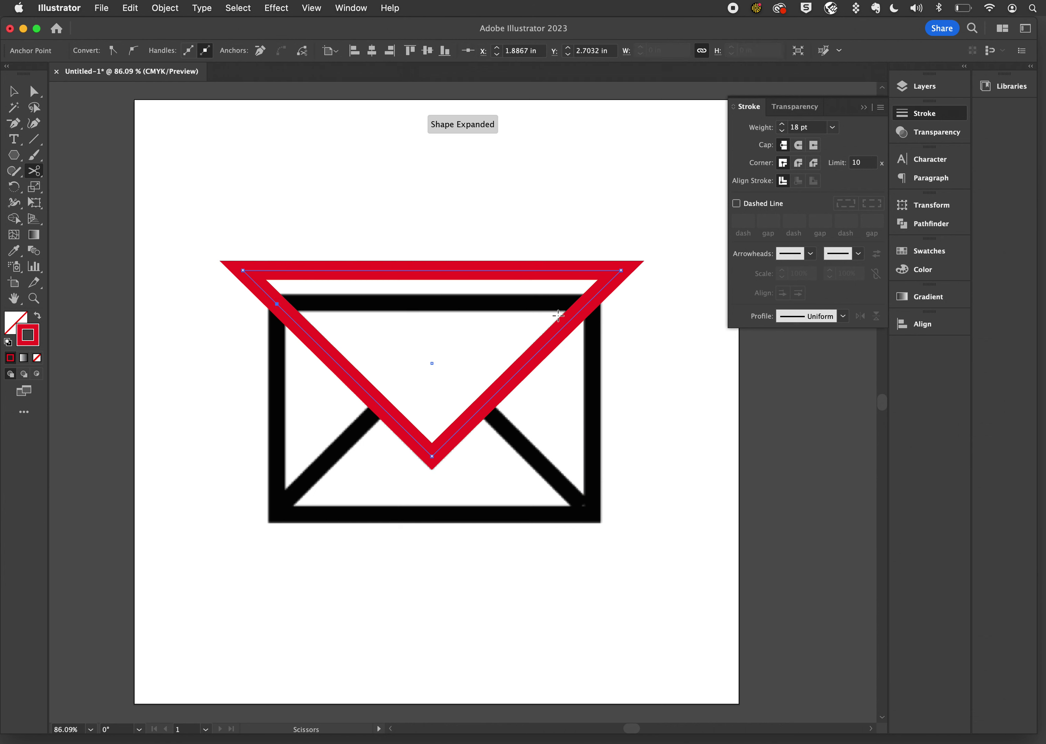
{"action": "left_click", "coordinate": [591, 302]}
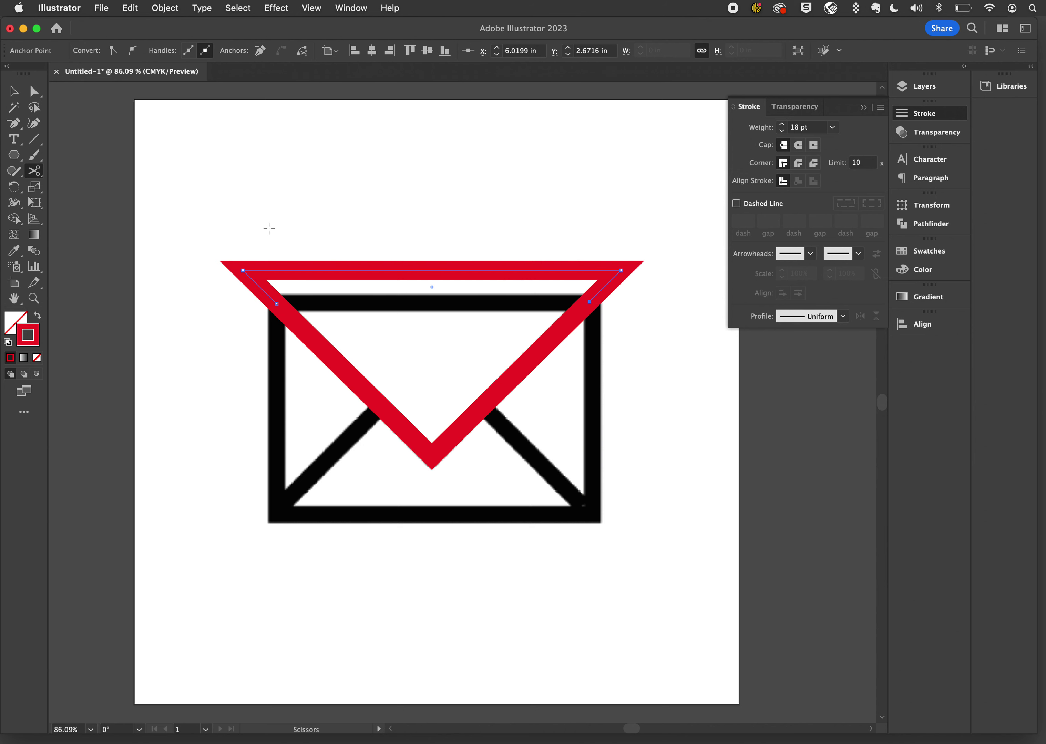
{"action": "left_click", "coordinate": [33, 91]}
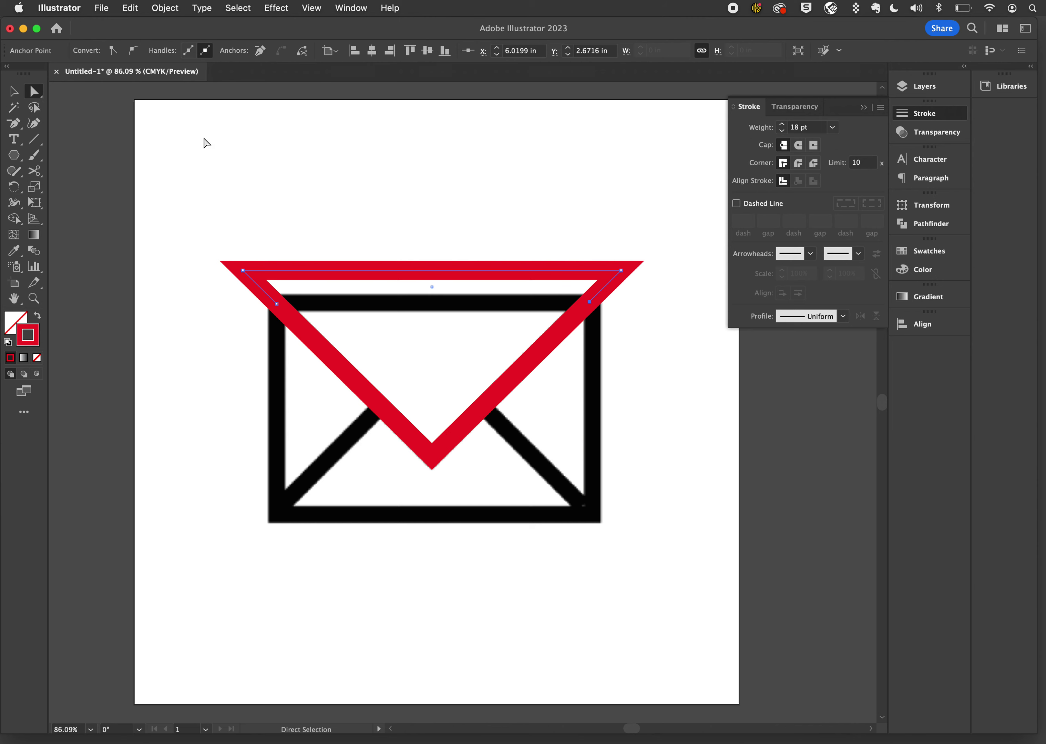
{"action": "left_click", "coordinate": [387, 275]}
{"action": "key", "text": "Delete"}
{"action": "key", "text": "Delete"}
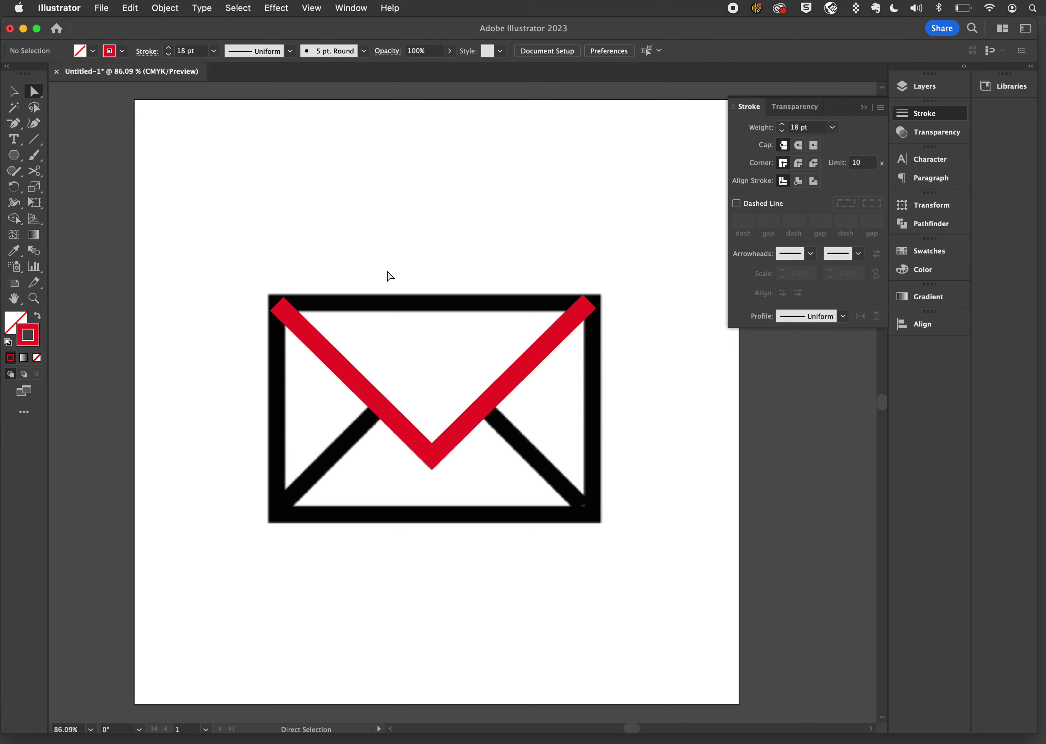
Step: Duplicate the red V by copy and paste, and move the copy below the original over the envelope's lower half
{"action": "left_click", "coordinate": [13, 91]}
{"action": "left_click", "coordinate": [320, 344]}
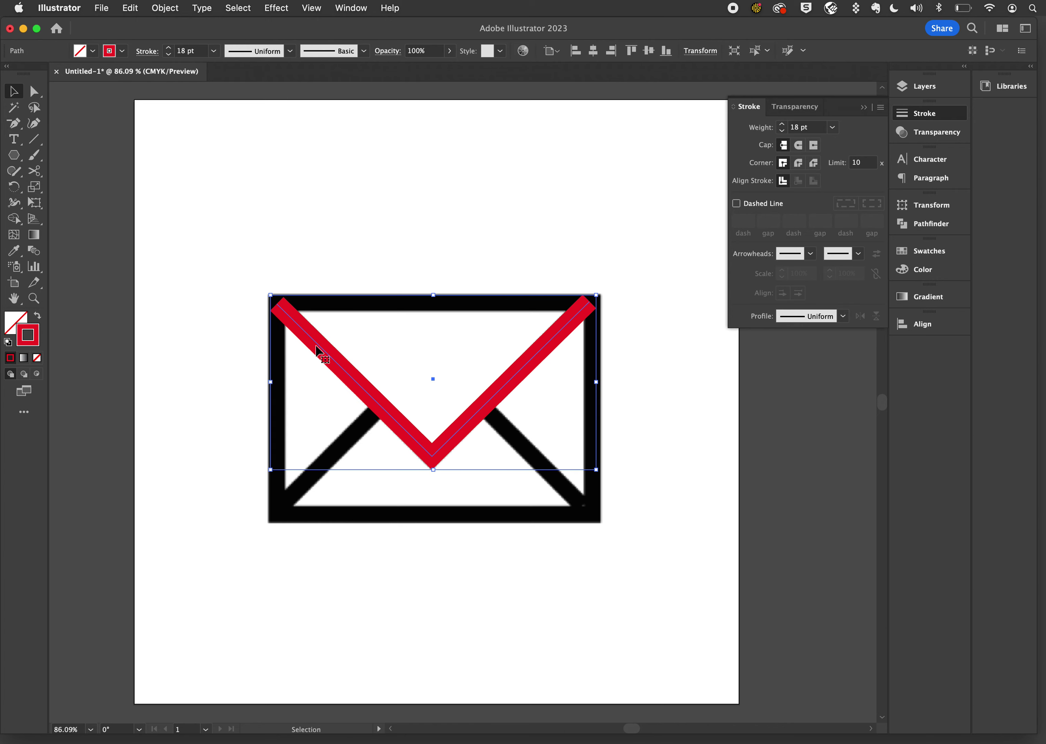
{"action": "left_click", "coordinate": [133, 9]}
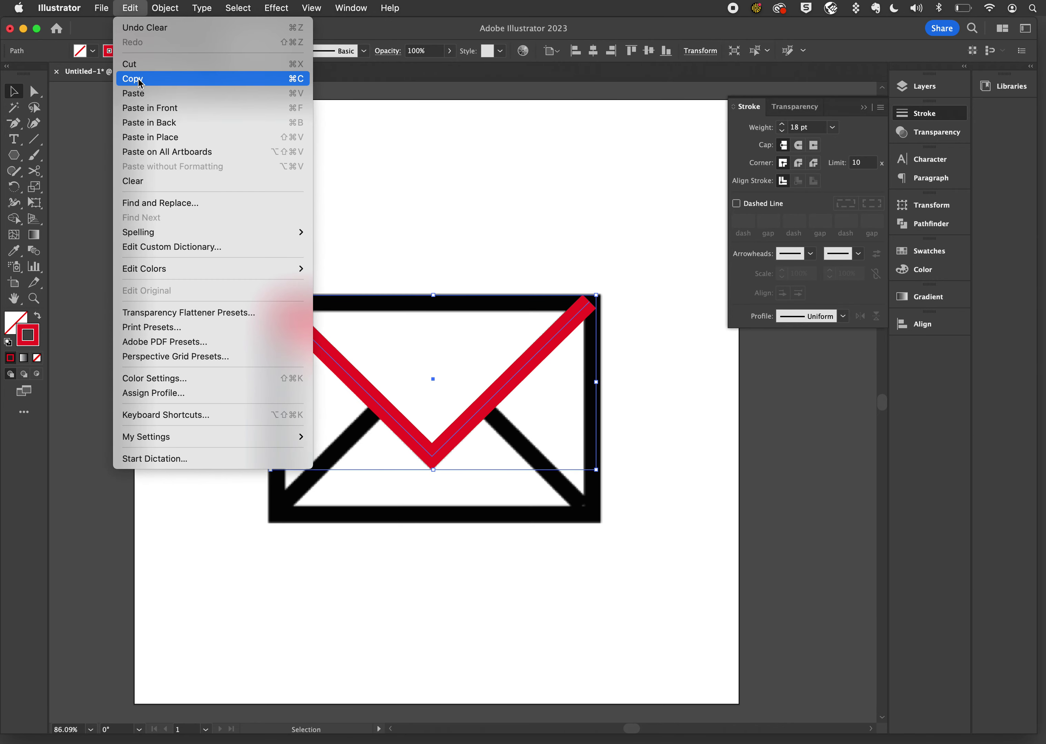
{"action": "left_click", "coordinate": [139, 79]}
{"action": "left_click", "coordinate": [132, 9]}
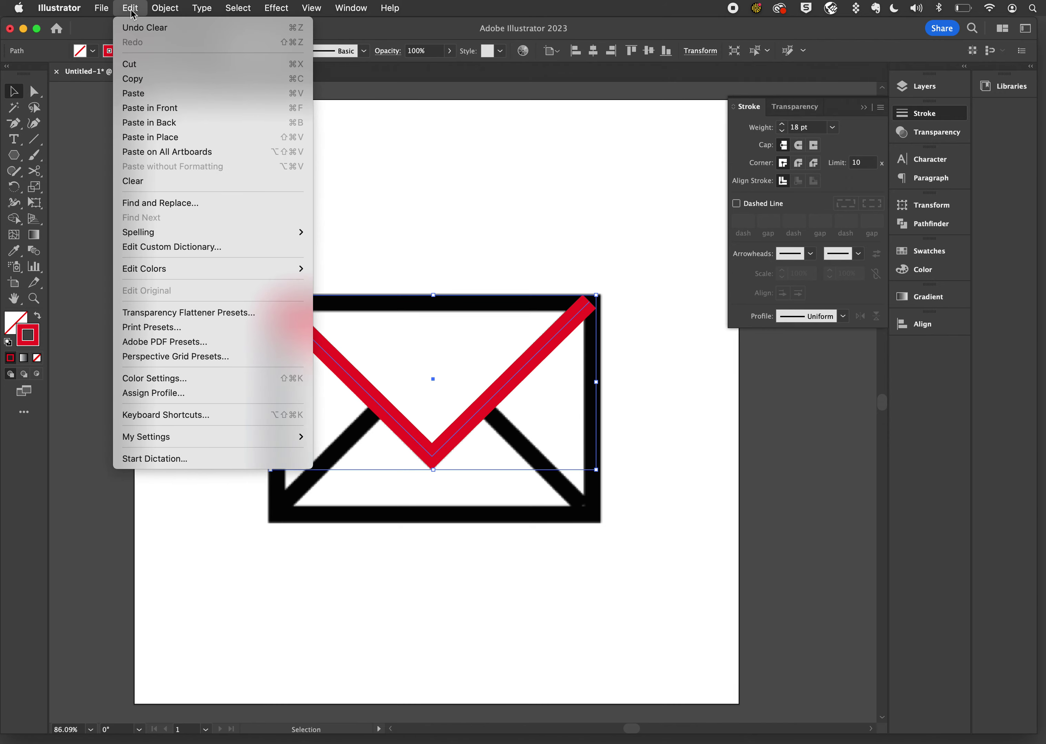
{"action": "left_click", "coordinate": [144, 94]}
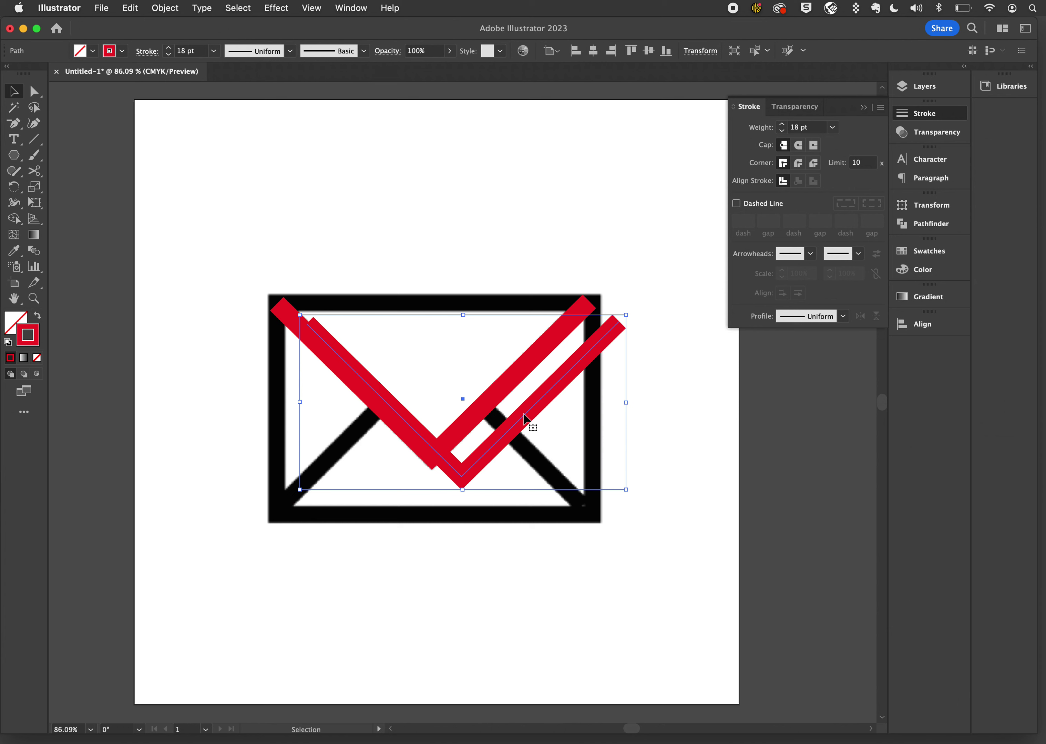
{"action": "left_click_drag", "start_coordinate": [524, 417], "coordinate": [489, 457]}
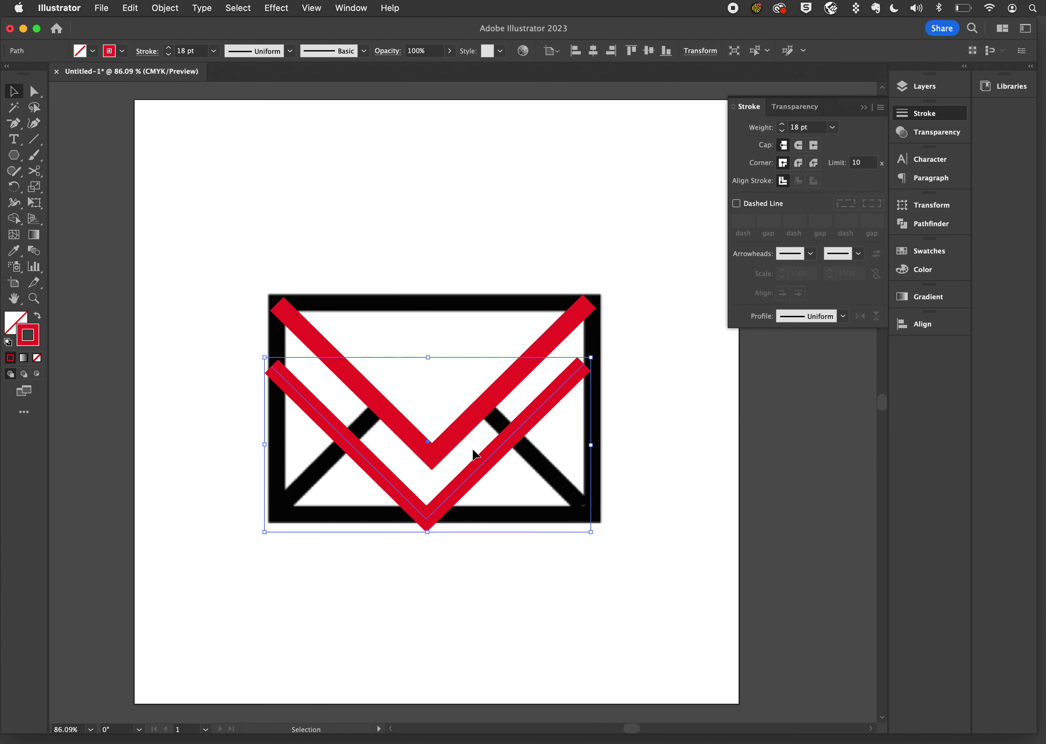
Step: Rotate the lower red V by -180° so it covers the envelope's lower diagonal lines
{"action": "double_click", "coordinate": [14, 189]}
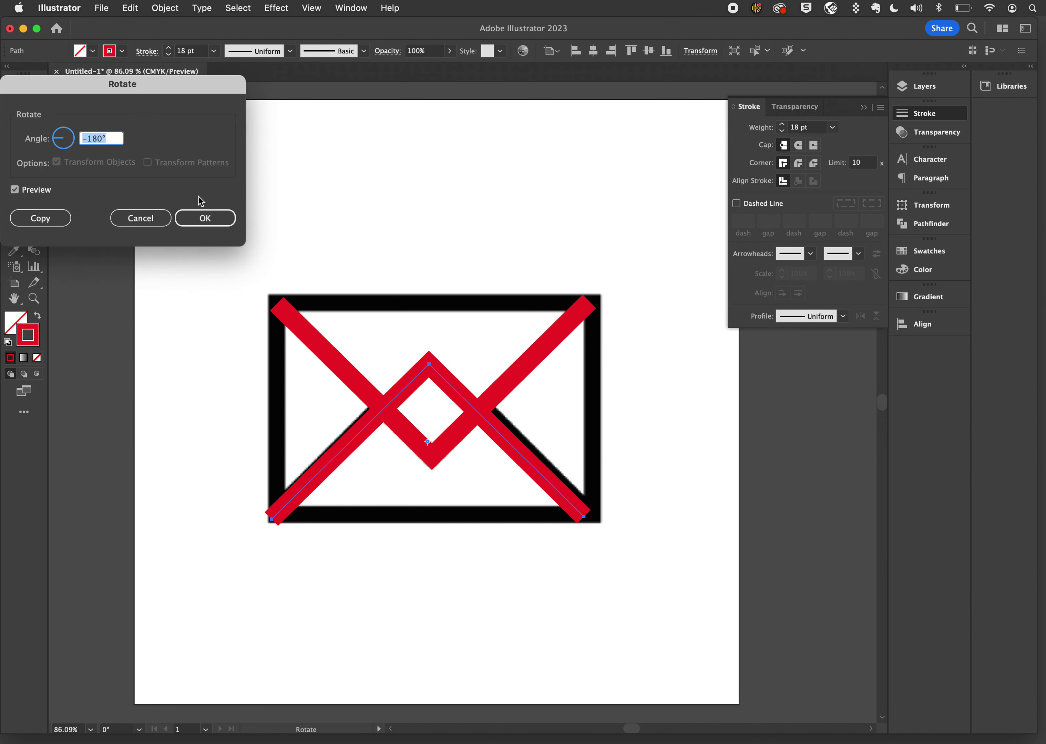
{"action": "left_click", "coordinate": [211, 220]}
{"action": "left_click", "coordinate": [211, 220]}
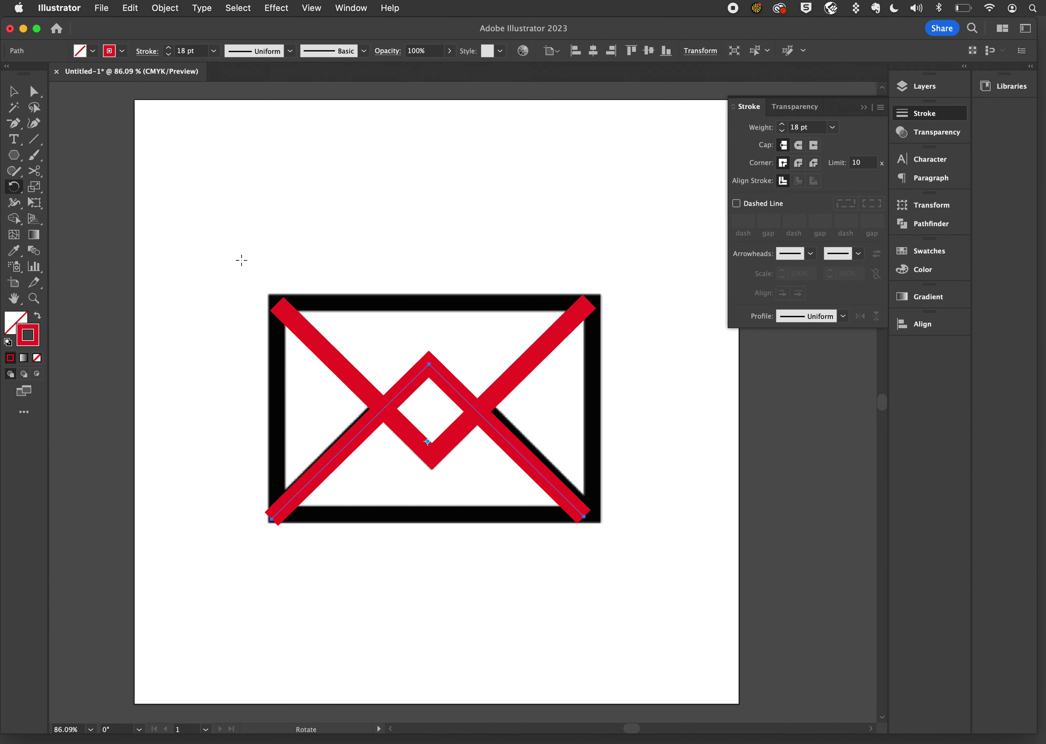
{"action": "key", "text": "v"}
{"action": "left_click", "coordinate": [407, 179]}
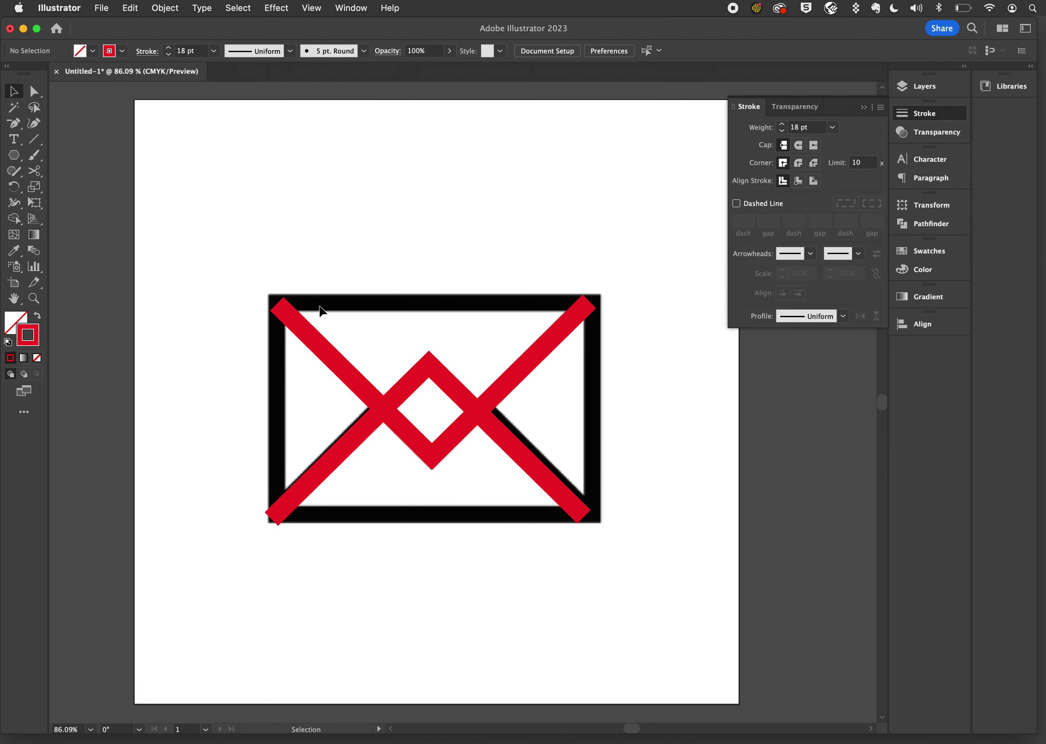
Step: Align the upright and the inverted red V to each other on their horizontal centers
{"action": "left_click", "coordinate": [311, 338]}
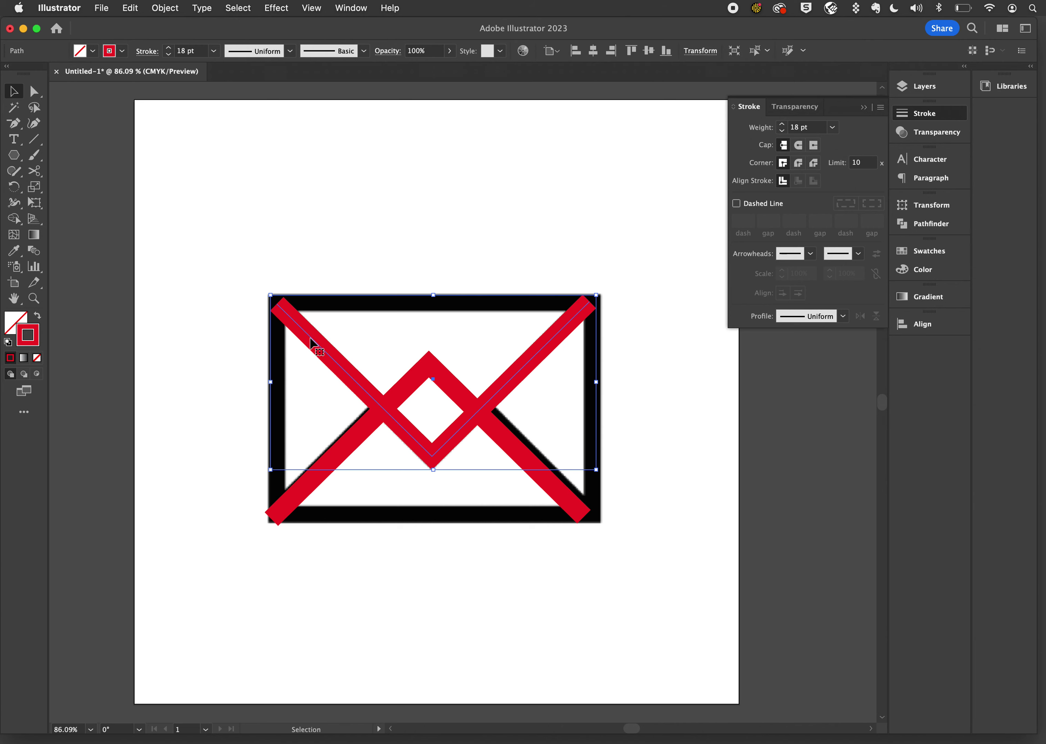
{"action": "left_click", "coordinate": [309, 485], "text": "shift"}
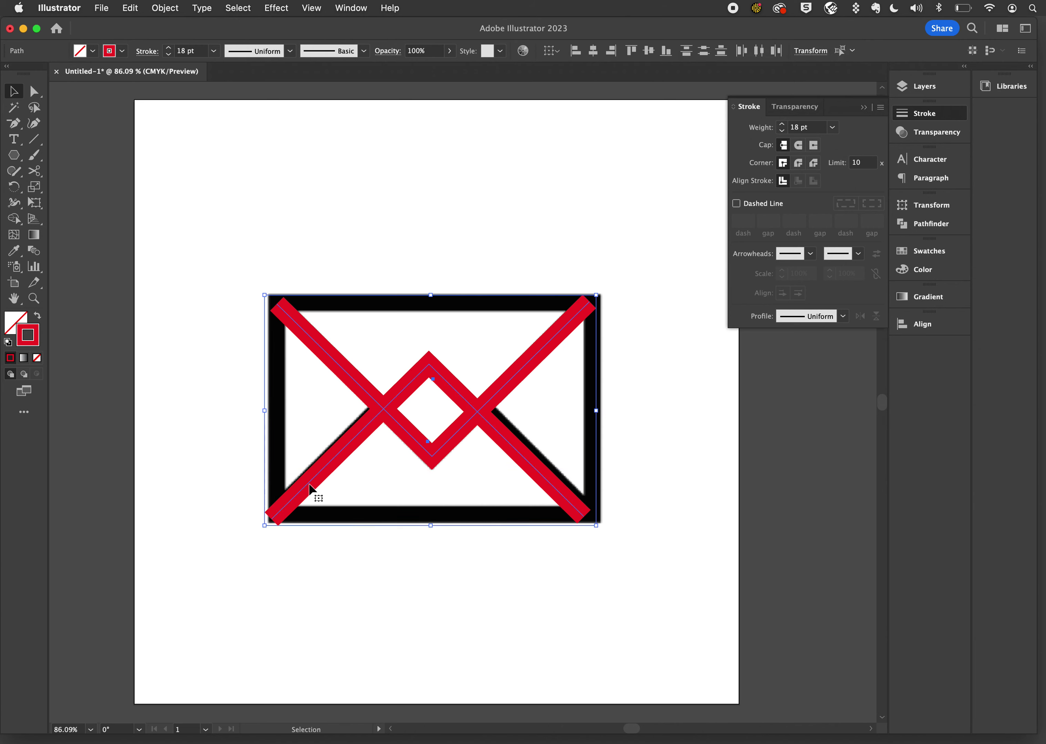
{"action": "left_click", "coordinate": [593, 52]}
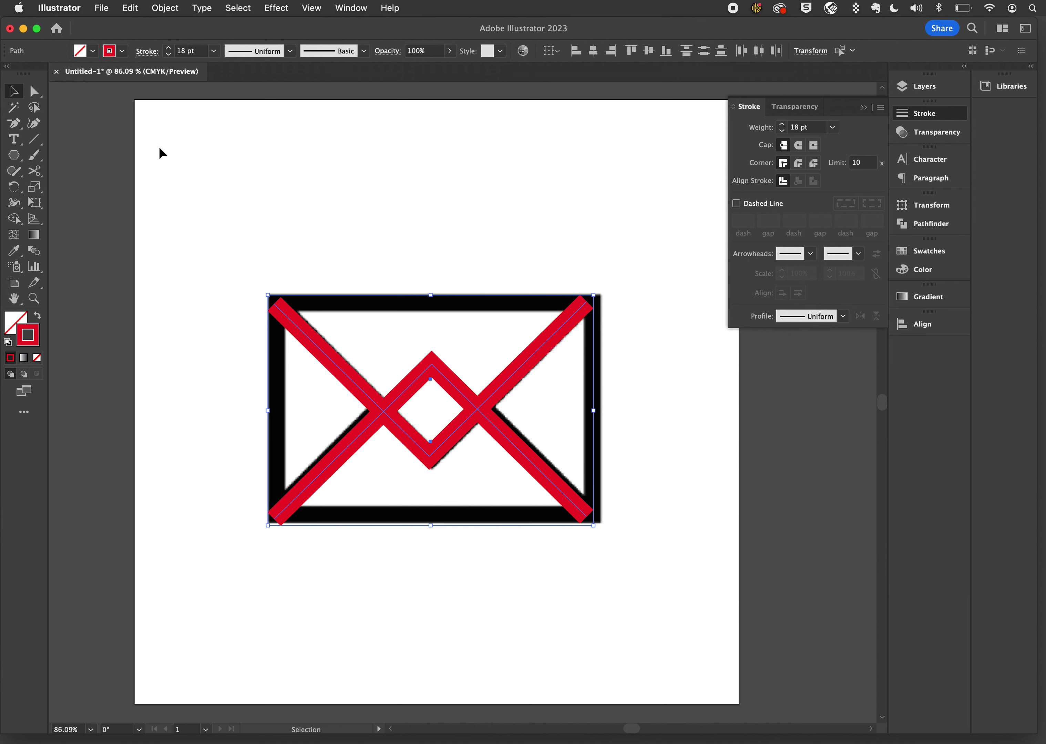
{"action": "left_click", "coordinate": [275, 257]}
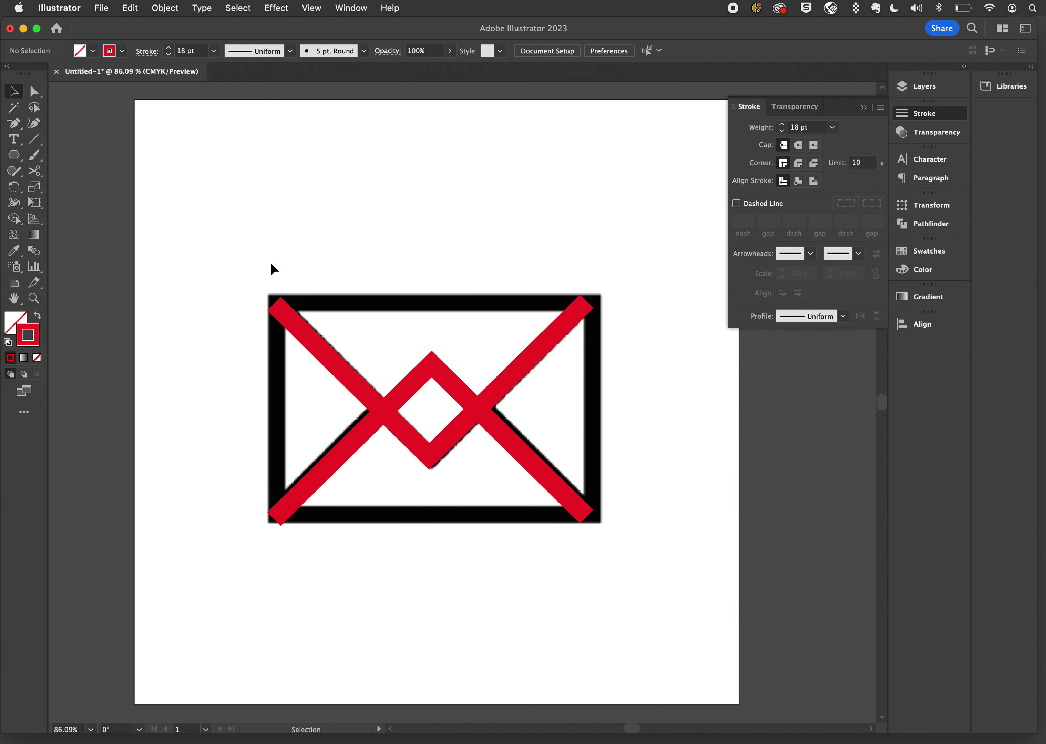
Step: Nudge the flap V slightly upward and raise the inverted V onto the envelope's lower diagonals
{"action": "left_click", "coordinate": [308, 342]}
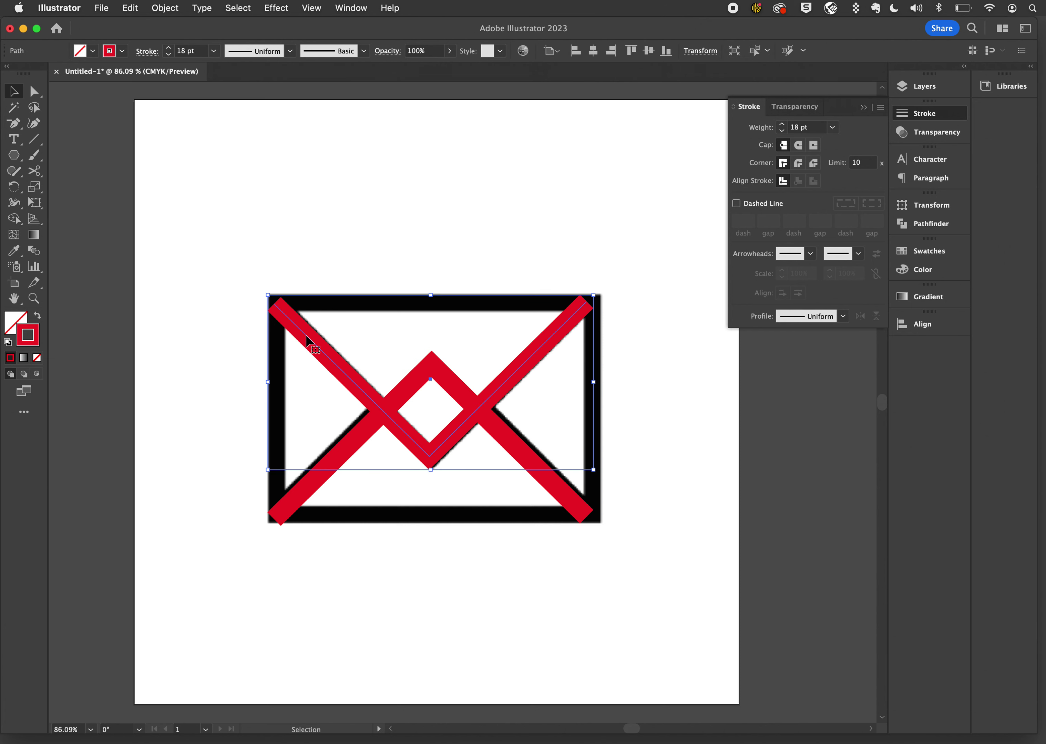
{"action": "key", "text": "Up"}
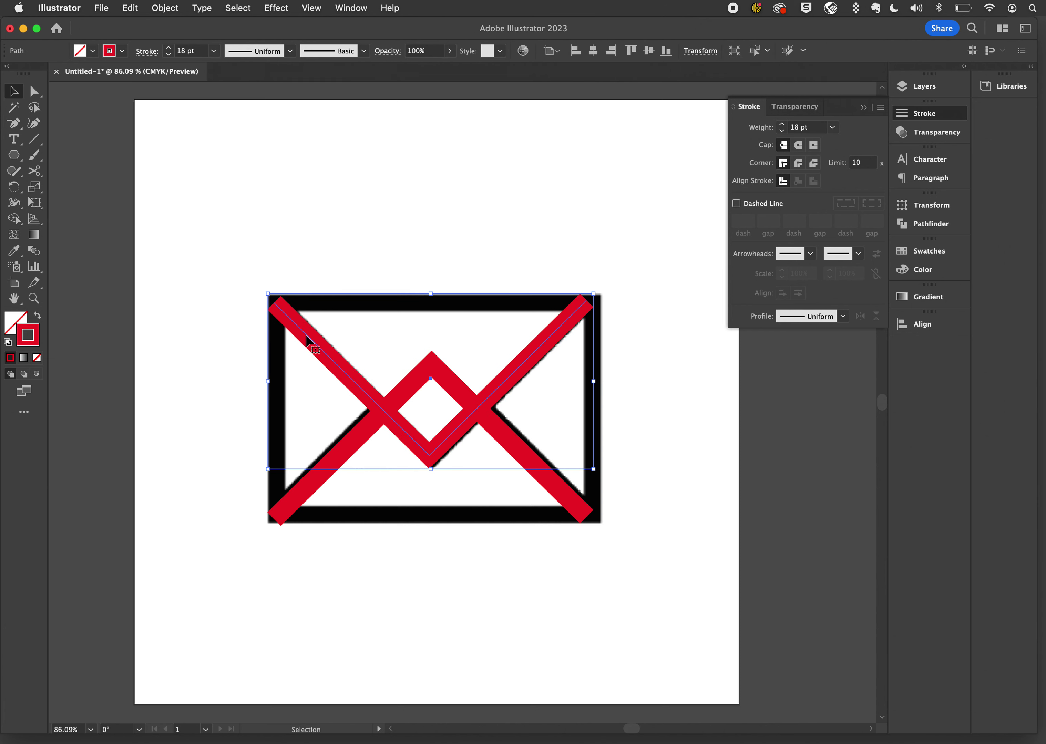
{"action": "left_click", "coordinate": [552, 480]}
{"action": "key", "text": "Up"}
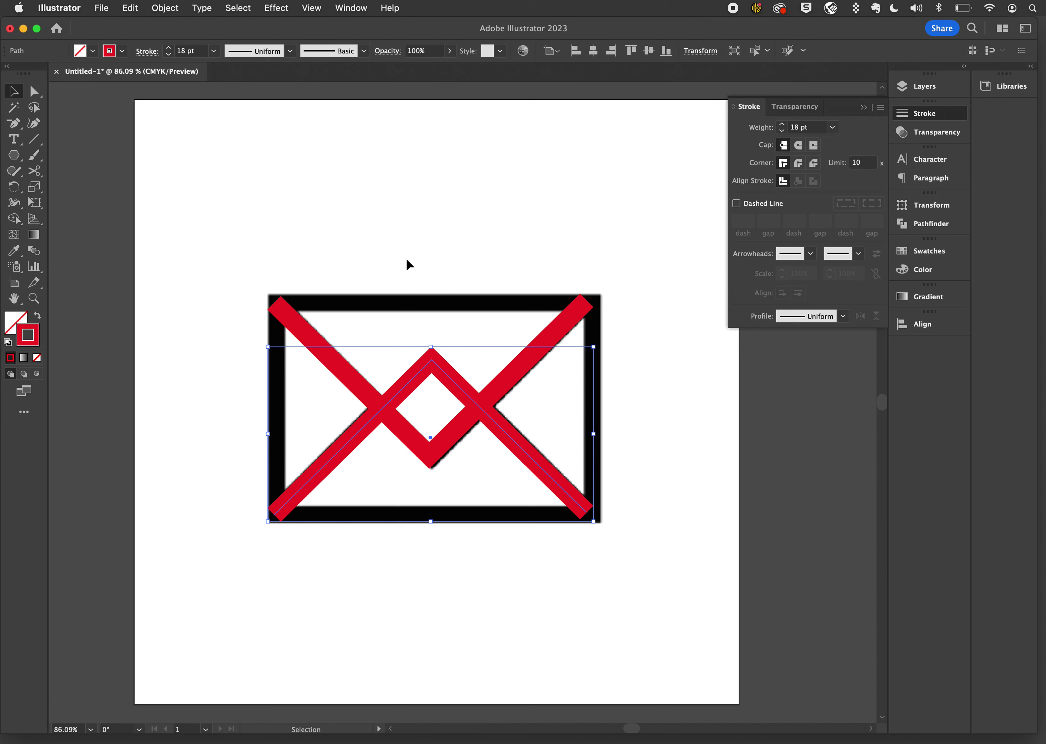
Step: Nudge both red Vs slightly to the right and fine-tune the flap V over the envelope's flap lines
{"action": "left_click", "coordinate": [303, 327], "text": "shift"}
{"action": "key", "text": "Right"}
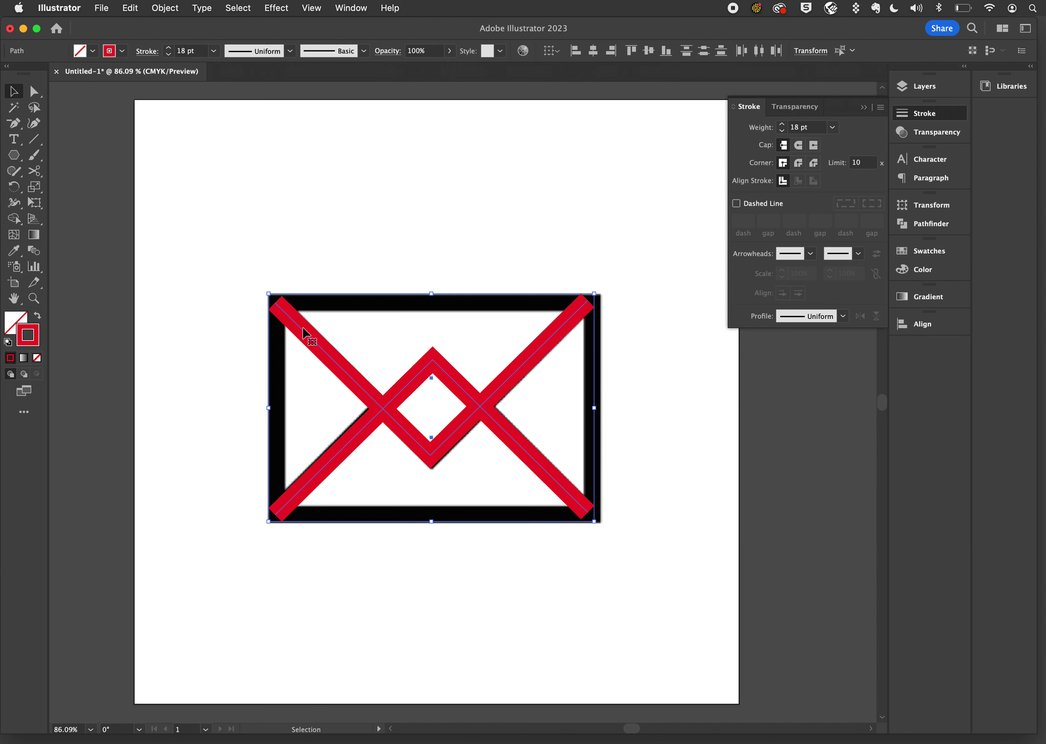
{"action": "left_click", "coordinate": [361, 260]}
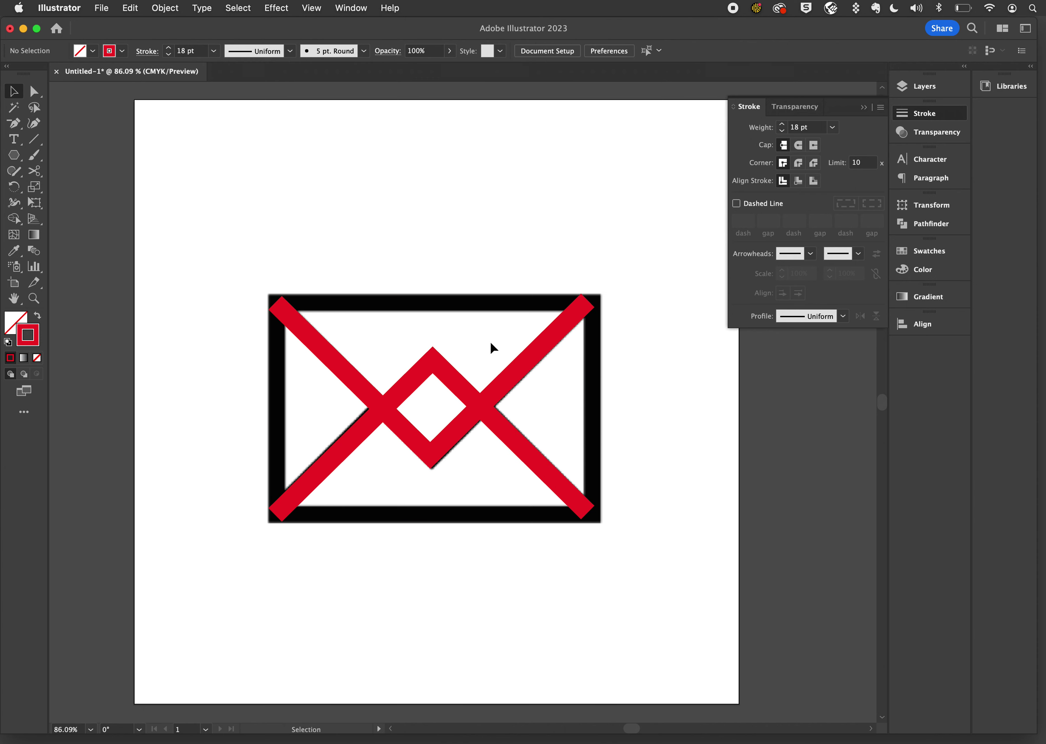
{"action": "left_click", "coordinate": [519, 371]}
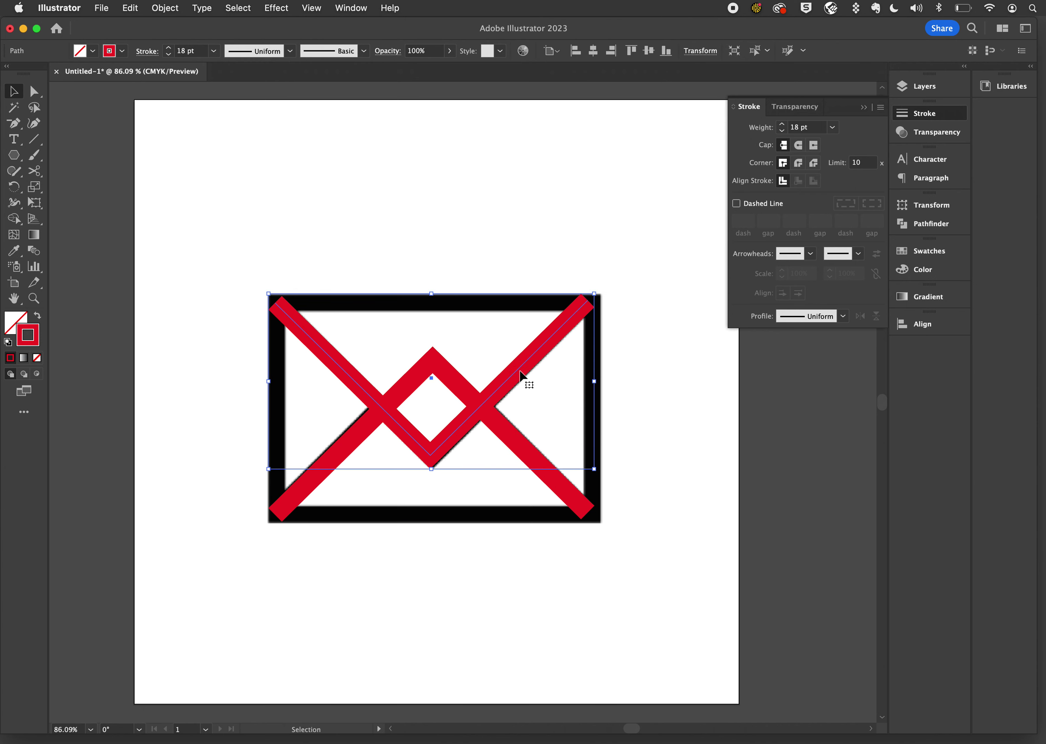
{"action": "left_click", "coordinate": [491, 239]}
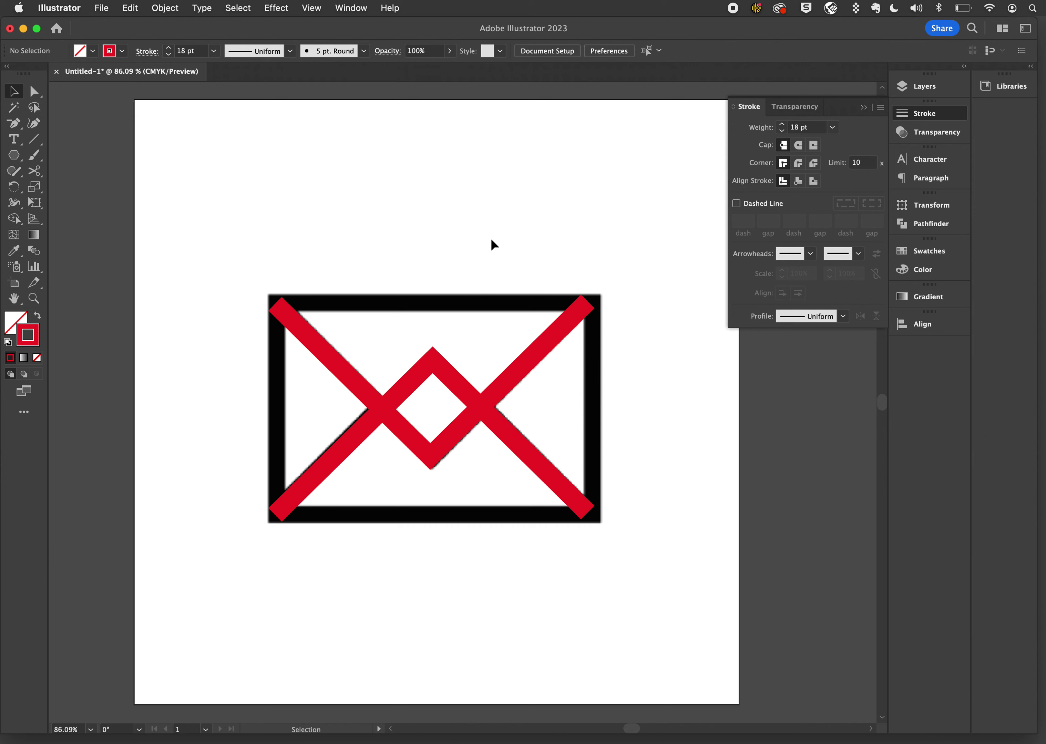
Step: Draw a red-stroked rectangle with the Rectangle tool over the envelope's outer frame
{"action": "left_click", "coordinate": [15, 156]}
{"action": "left_click_drag", "start_coordinate": [17, 165], "coordinate": [52, 157]}
{"action": "mouse_move", "coordinate": [269, 295]}
{"action": "left_mouse_down"}
{"action": "mouse_move", "coordinate": [406, 400]}
{"action": "mouse_move", "coordinate": [593, 513]}
{"action": "left_mouse_up"}
{"action": "left_click", "coordinate": [14, 92]}
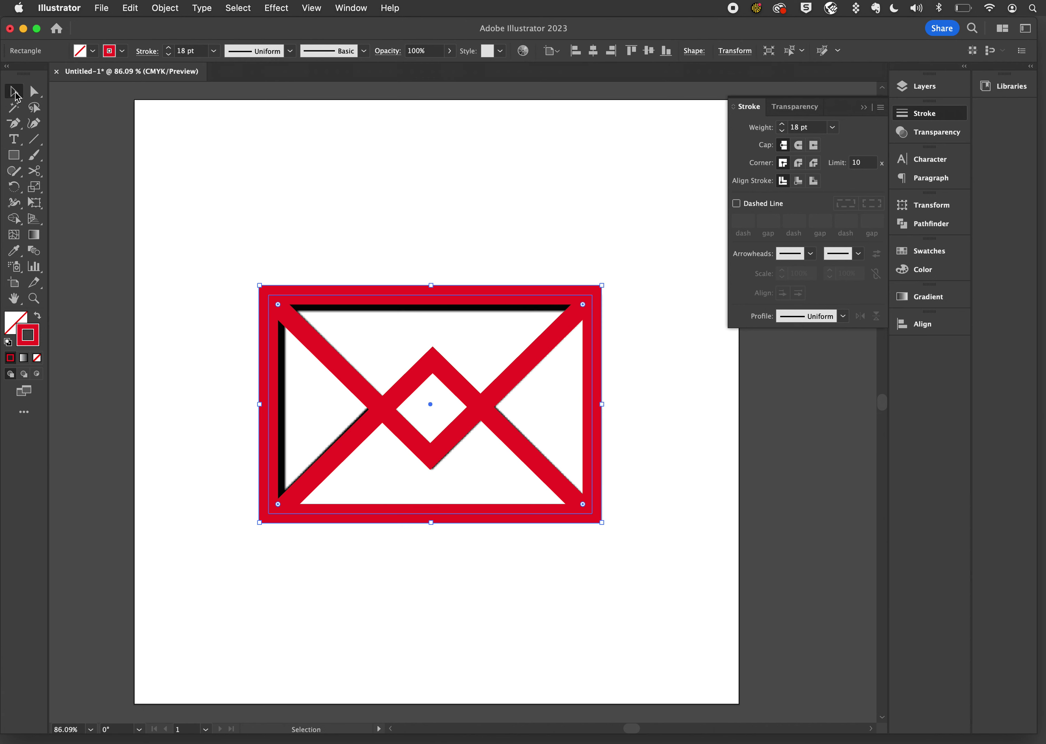
Step: Move the red rectangle's left and top edges inward to match the envelope frame, about 4.17 in wide and 2.82 in high
{"action": "left_click_drag", "start_coordinate": [269, 404], "coordinate": [268, 406]}
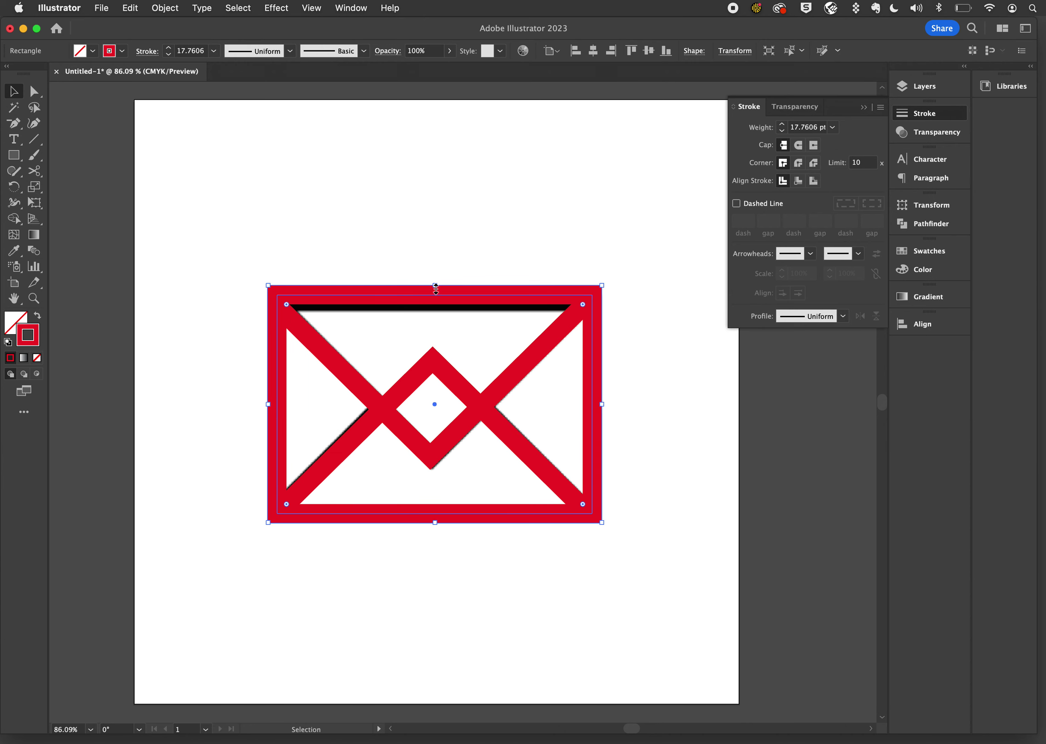
{"action": "left_click_drag", "start_coordinate": [435, 286], "coordinate": [434, 302]}
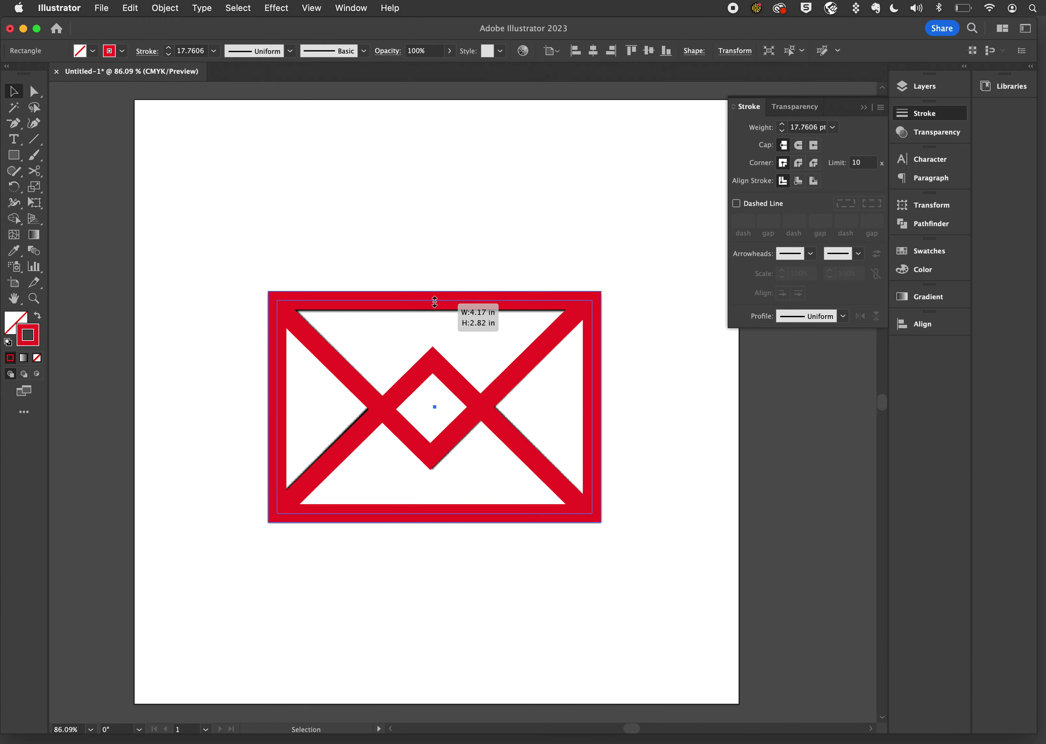
{"action": "left_click_drag", "start_coordinate": [434, 301], "coordinate": [434, 302]}
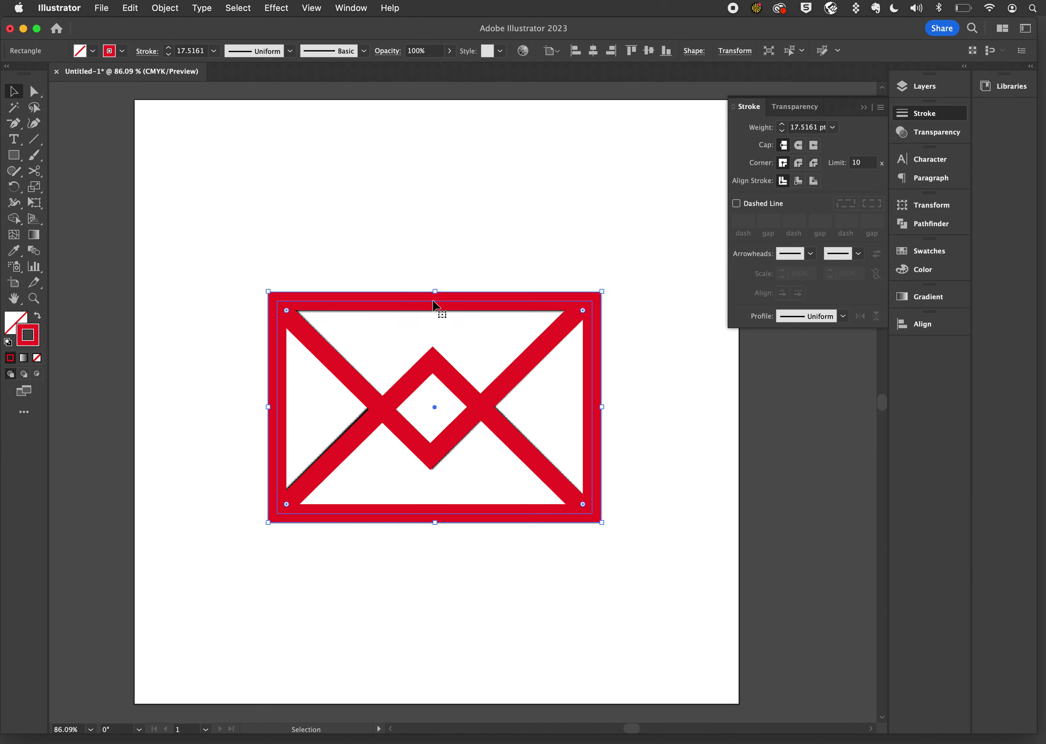
{"action": "left_click", "coordinate": [440, 243]}
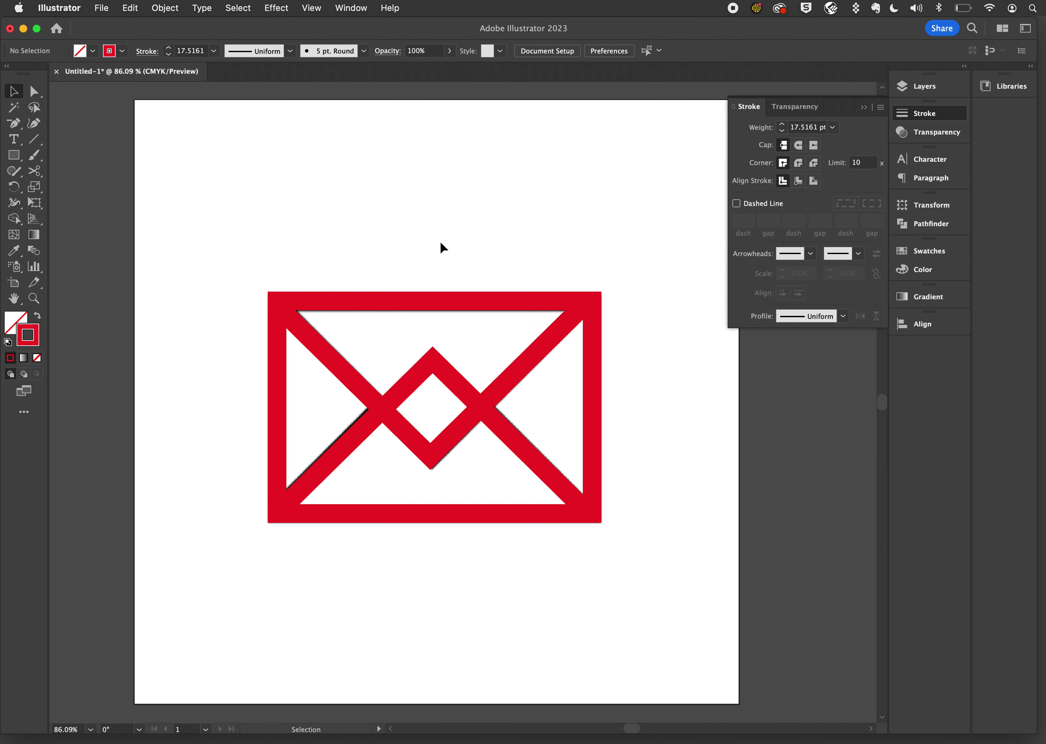
Step: Bring the flap V to the front and fill it with white to hide the inverted V's tip
{"action": "left_click", "coordinate": [531, 374]}
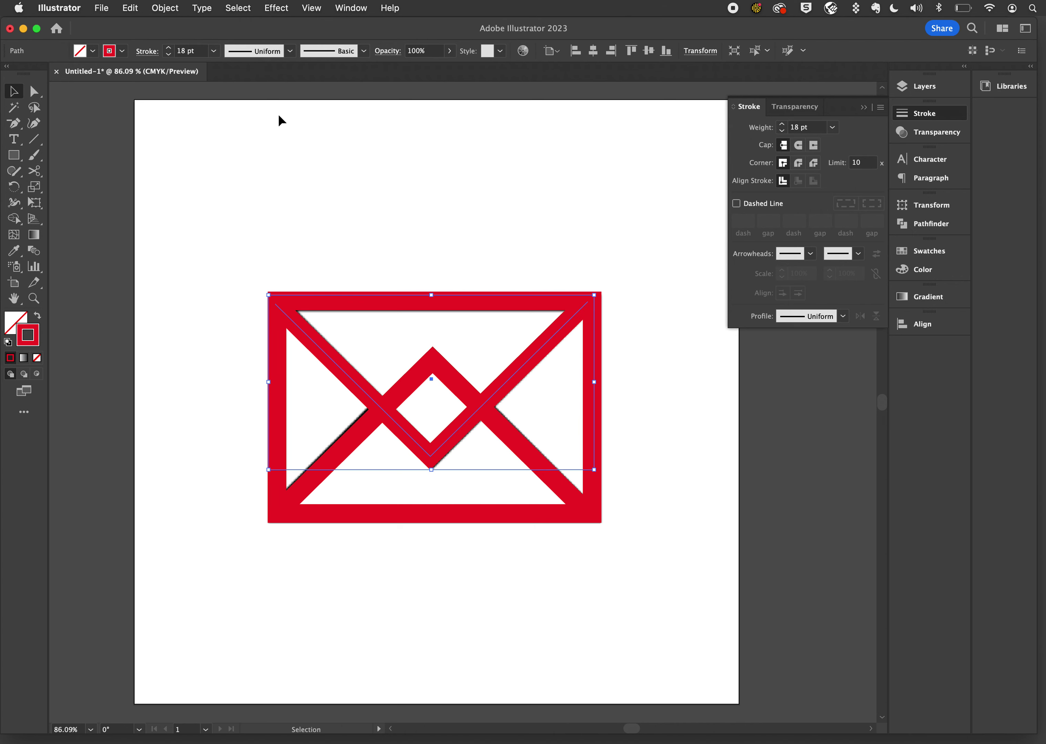
{"action": "left_click", "coordinate": [167, 11]}
{"action": "mouse_move", "coordinate": [236, 42]}
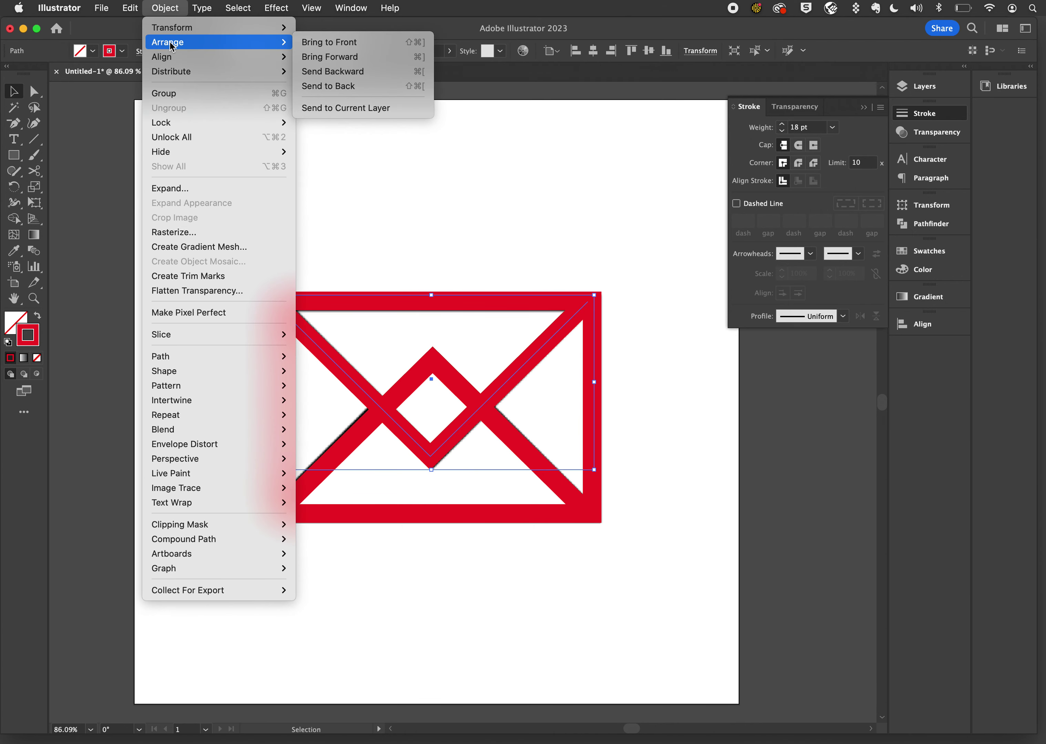
{"action": "left_click", "coordinate": [333, 45]}
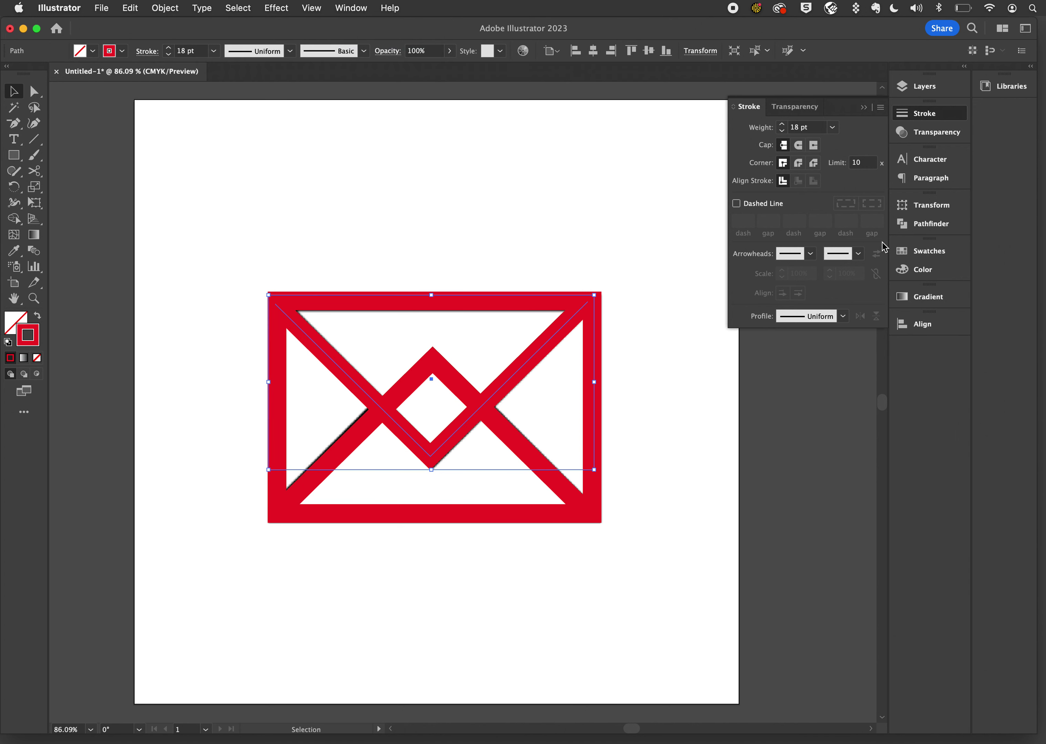
{"action": "left_click", "coordinate": [927, 252]}
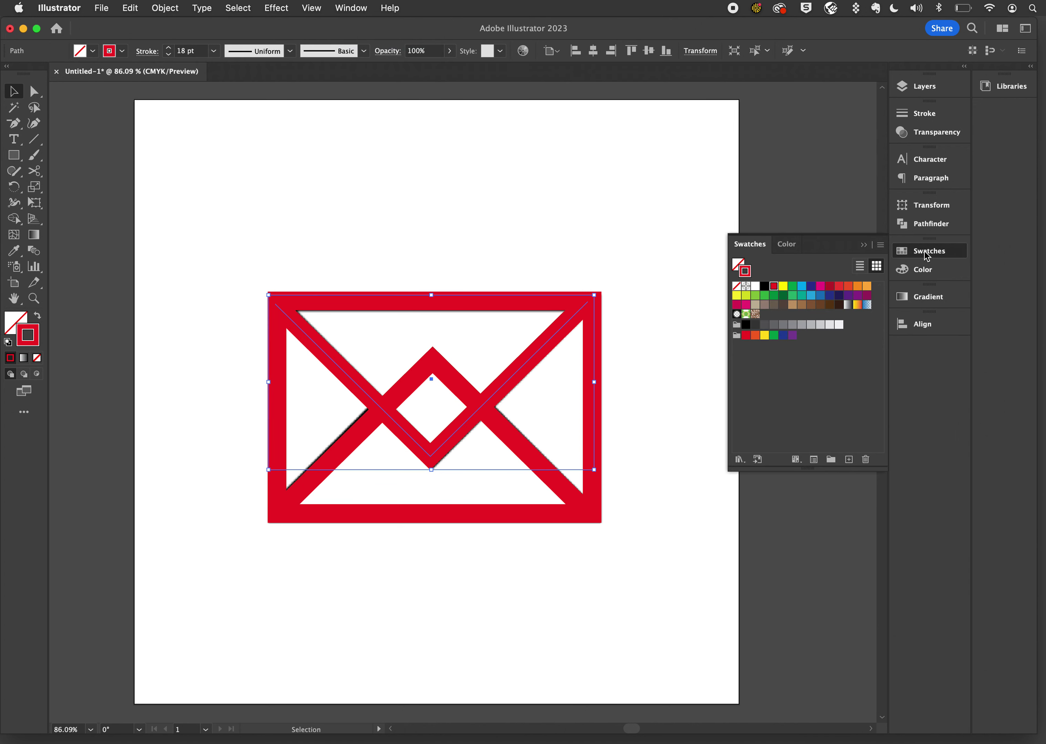
{"action": "left_click", "coordinate": [737, 266]}
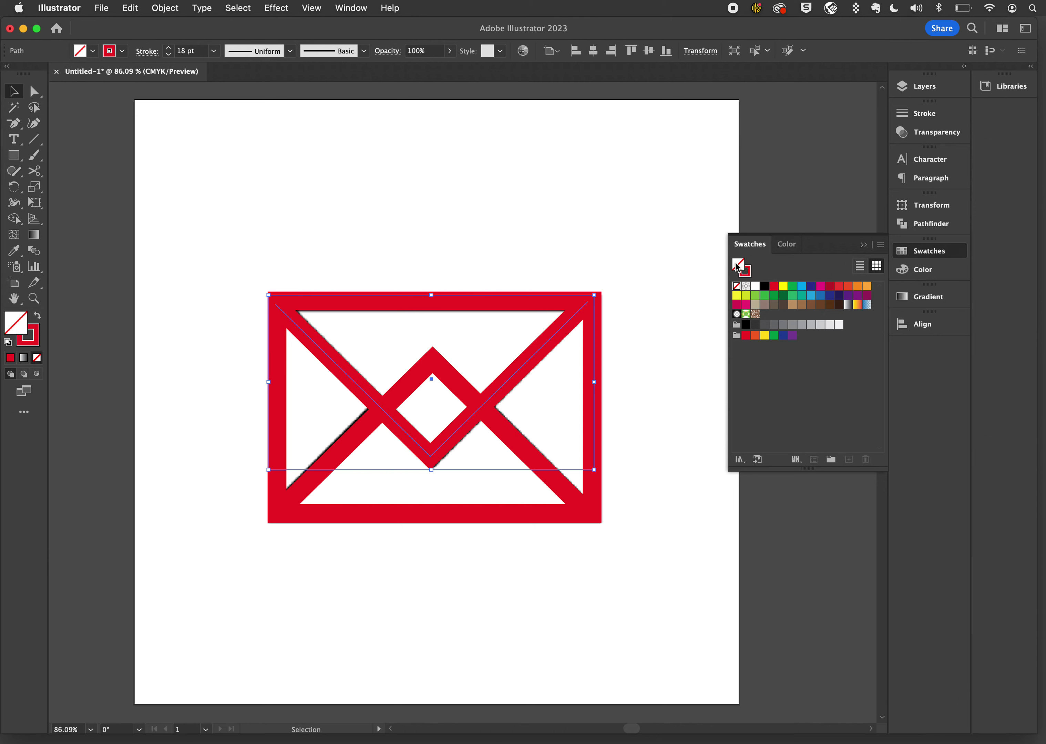
{"action": "left_click", "coordinate": [755, 286]}
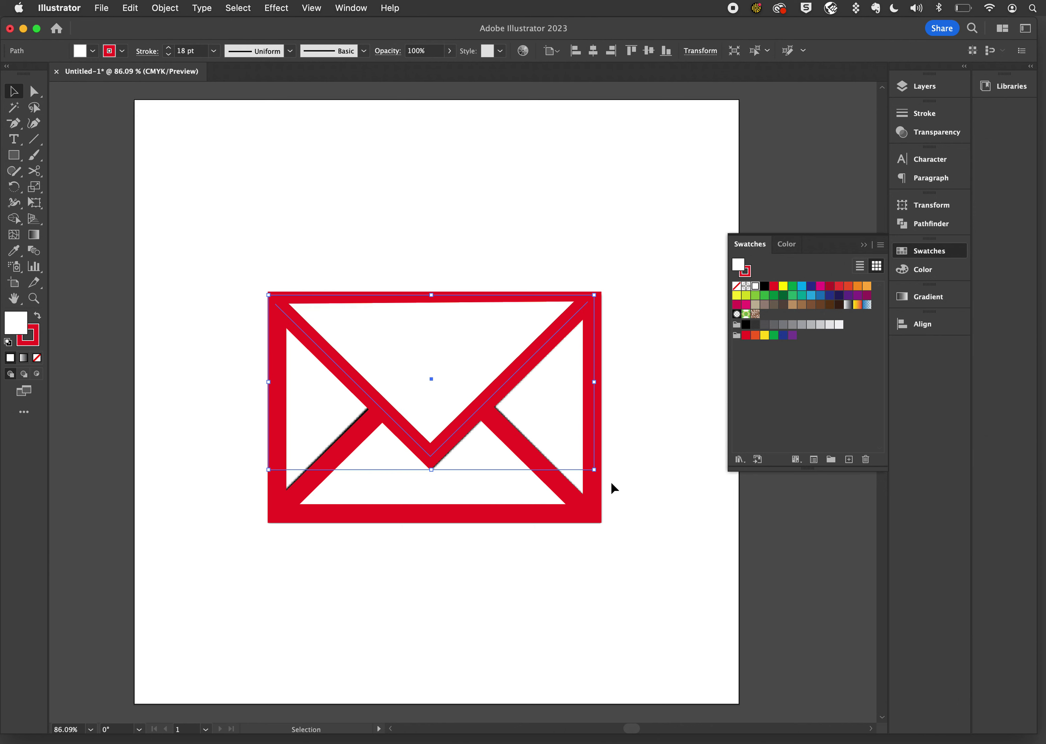
{"action": "left_click", "coordinate": [569, 547]}
Step: Bring the red frame rectangle to the front, above the white-filled flap
{"action": "left_click", "coordinate": [547, 519]}
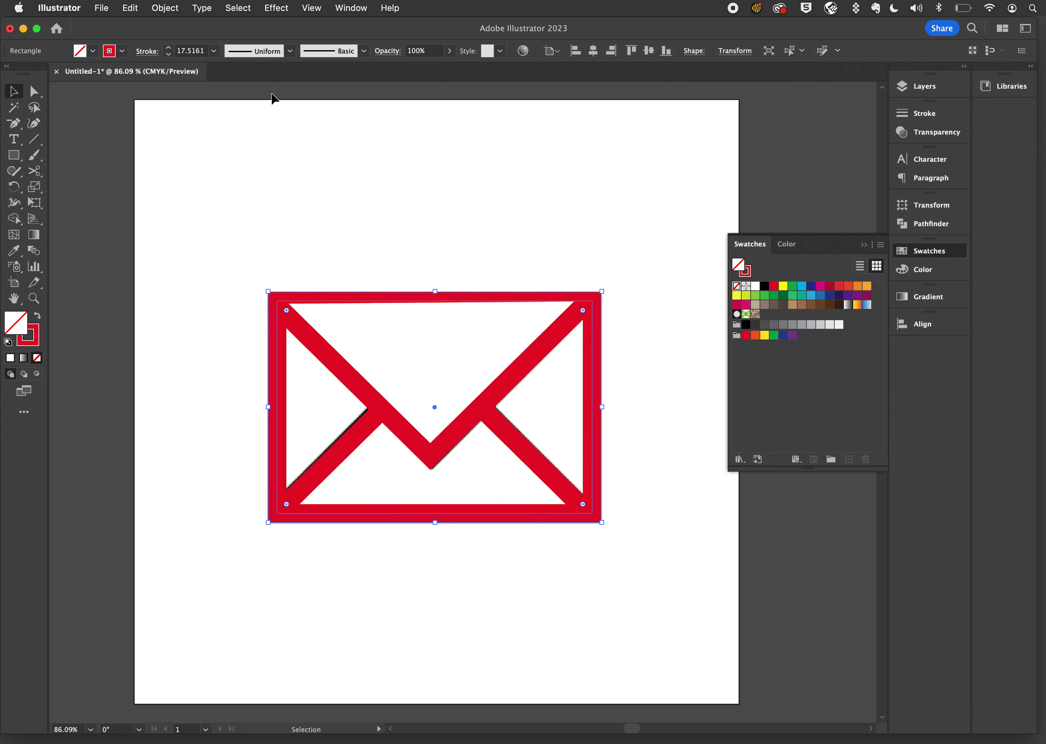
{"action": "left_click", "coordinate": [170, 13]}
{"action": "mouse_move", "coordinate": [168, 45]}
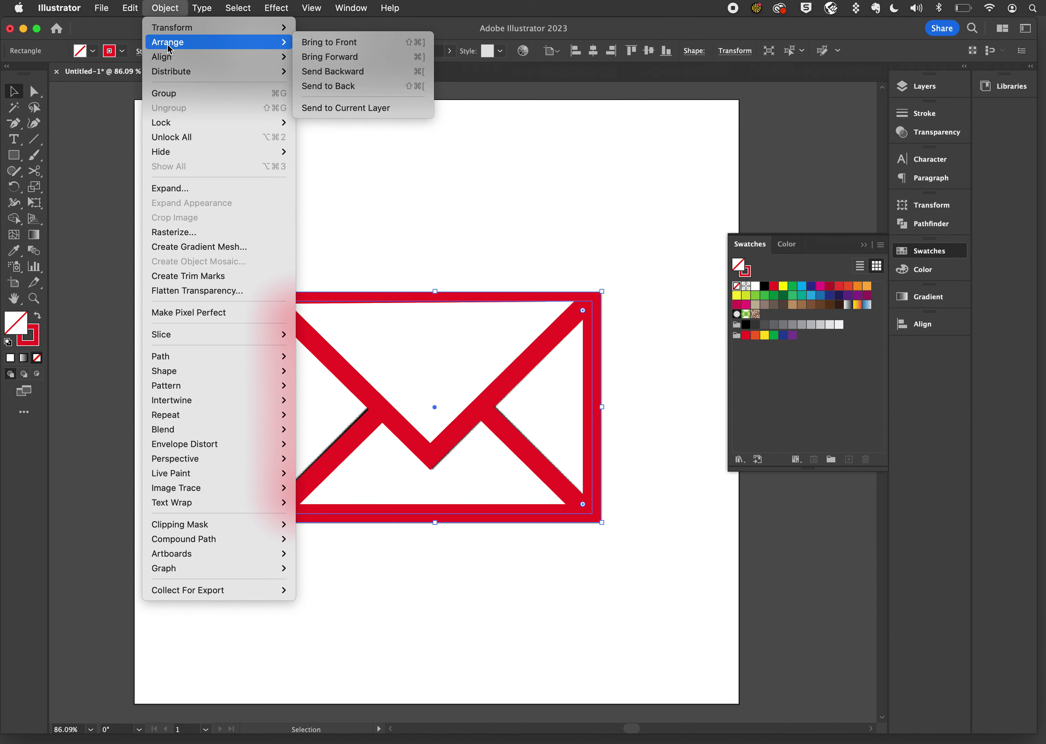
{"action": "left_click", "coordinate": [342, 42]}
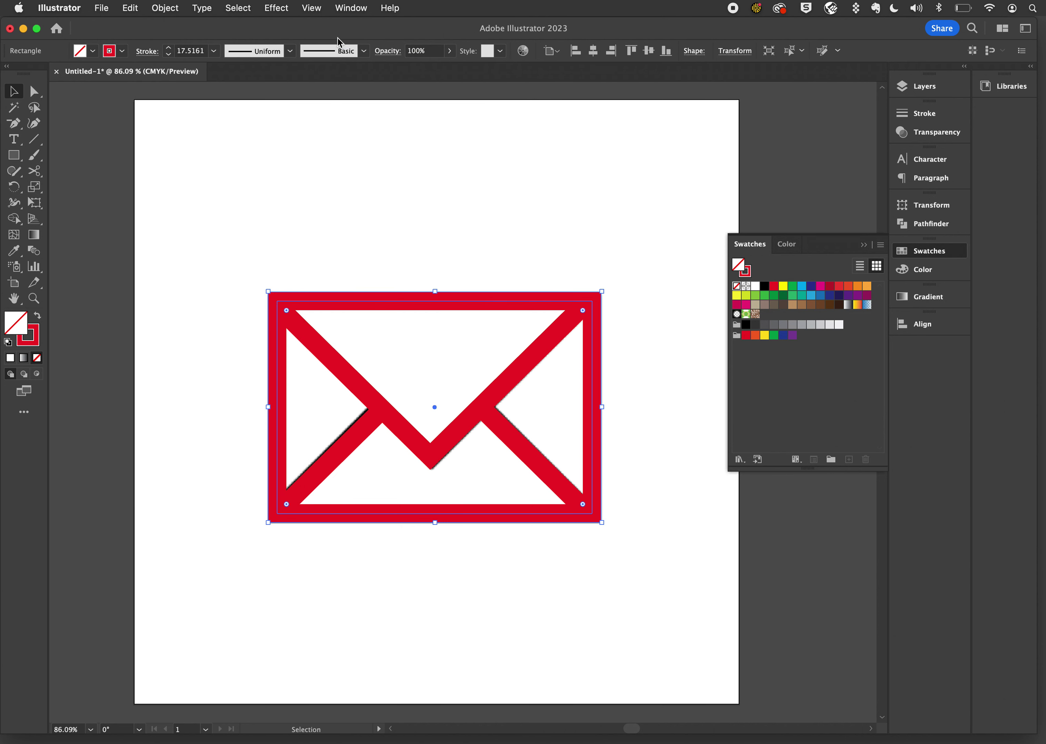
{"action": "left_click", "coordinate": [325, 168]}
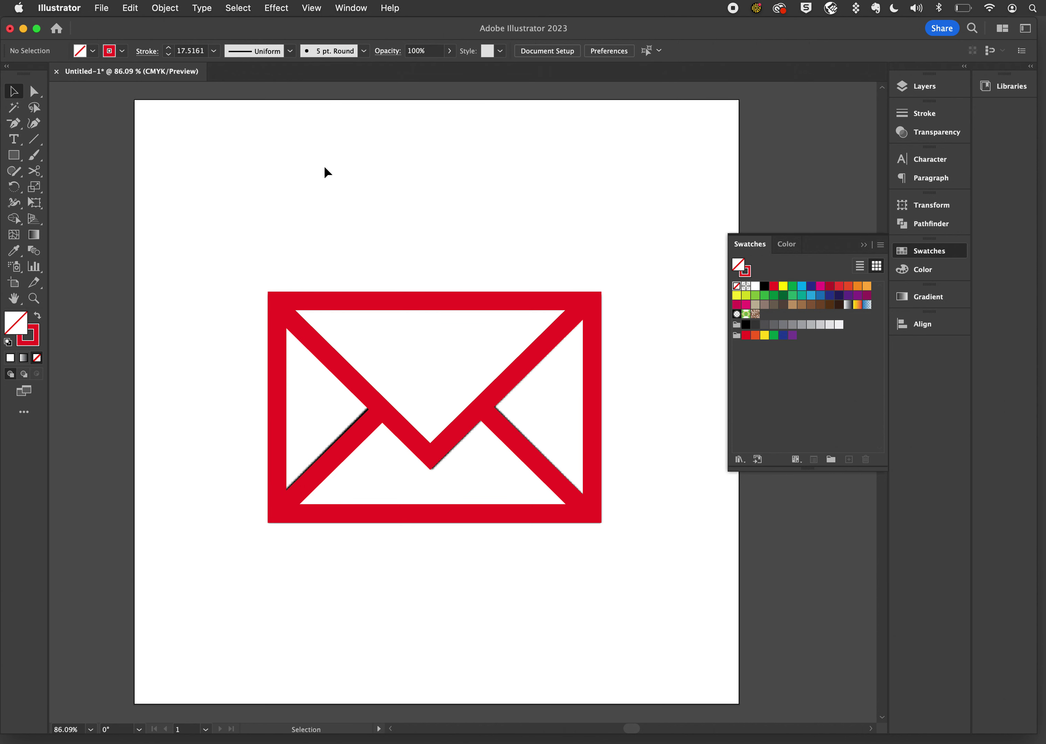
Step: Unlock the traced envelope image and delete it from beneath the red shapes
{"action": "left_click", "coordinate": [166, 11]}
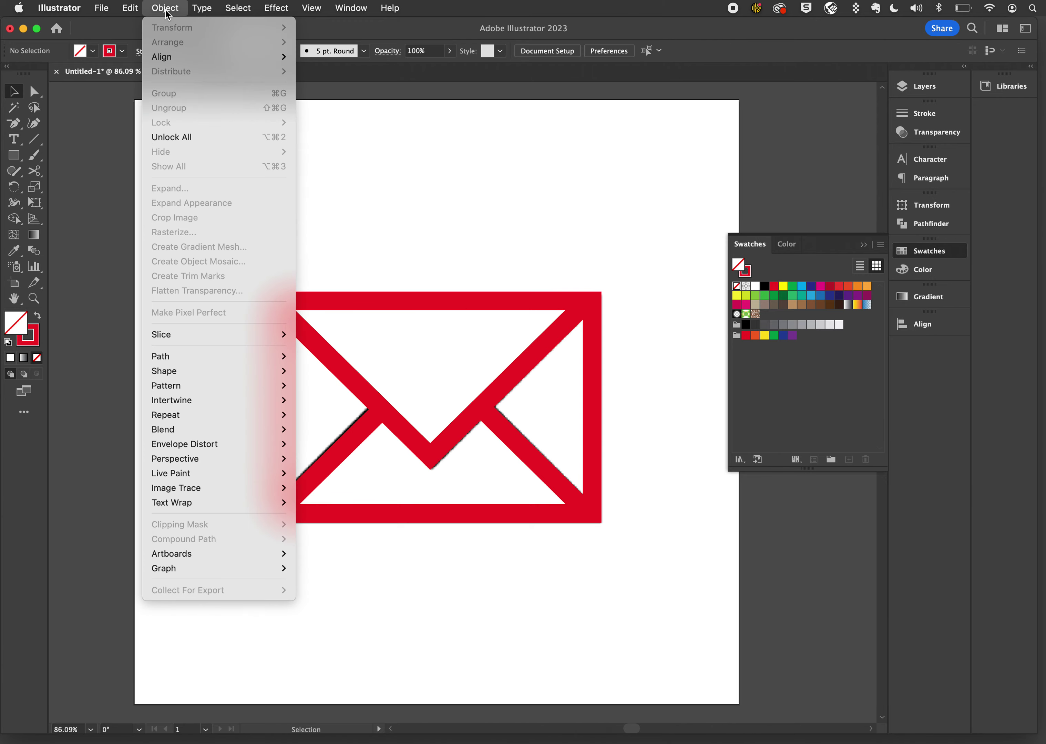
{"action": "left_click", "coordinate": [189, 138]}
{"action": "left_click_drag", "start_coordinate": [312, 437], "coordinate": [206, 208]}
{"action": "key", "text": "Delete"}
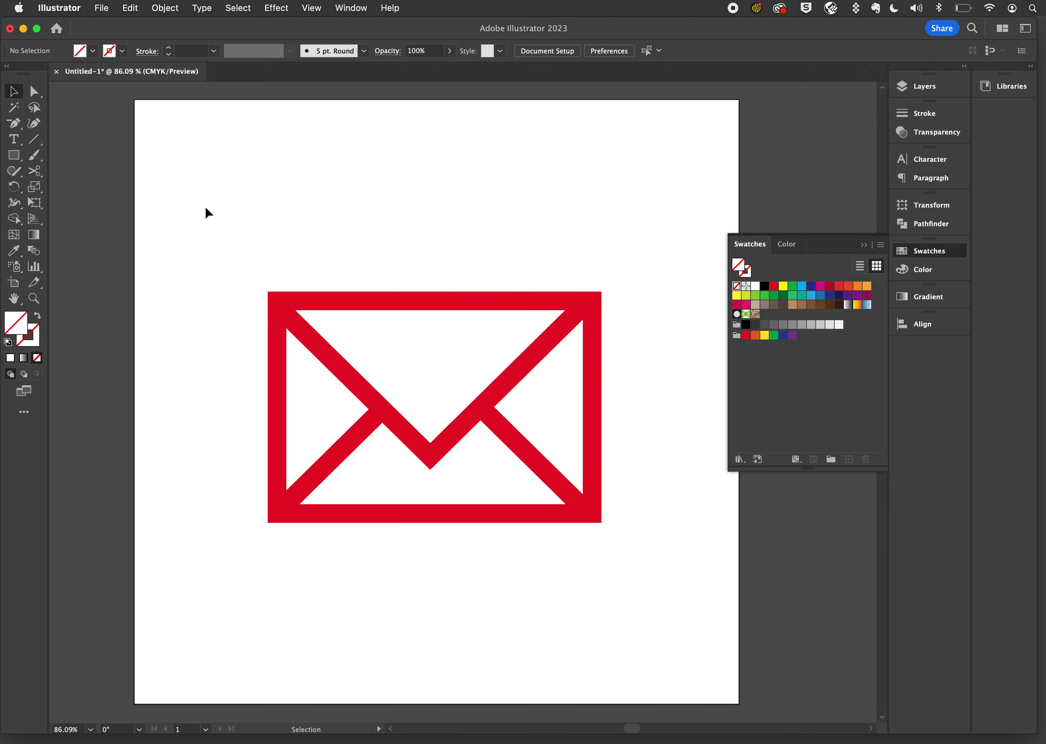